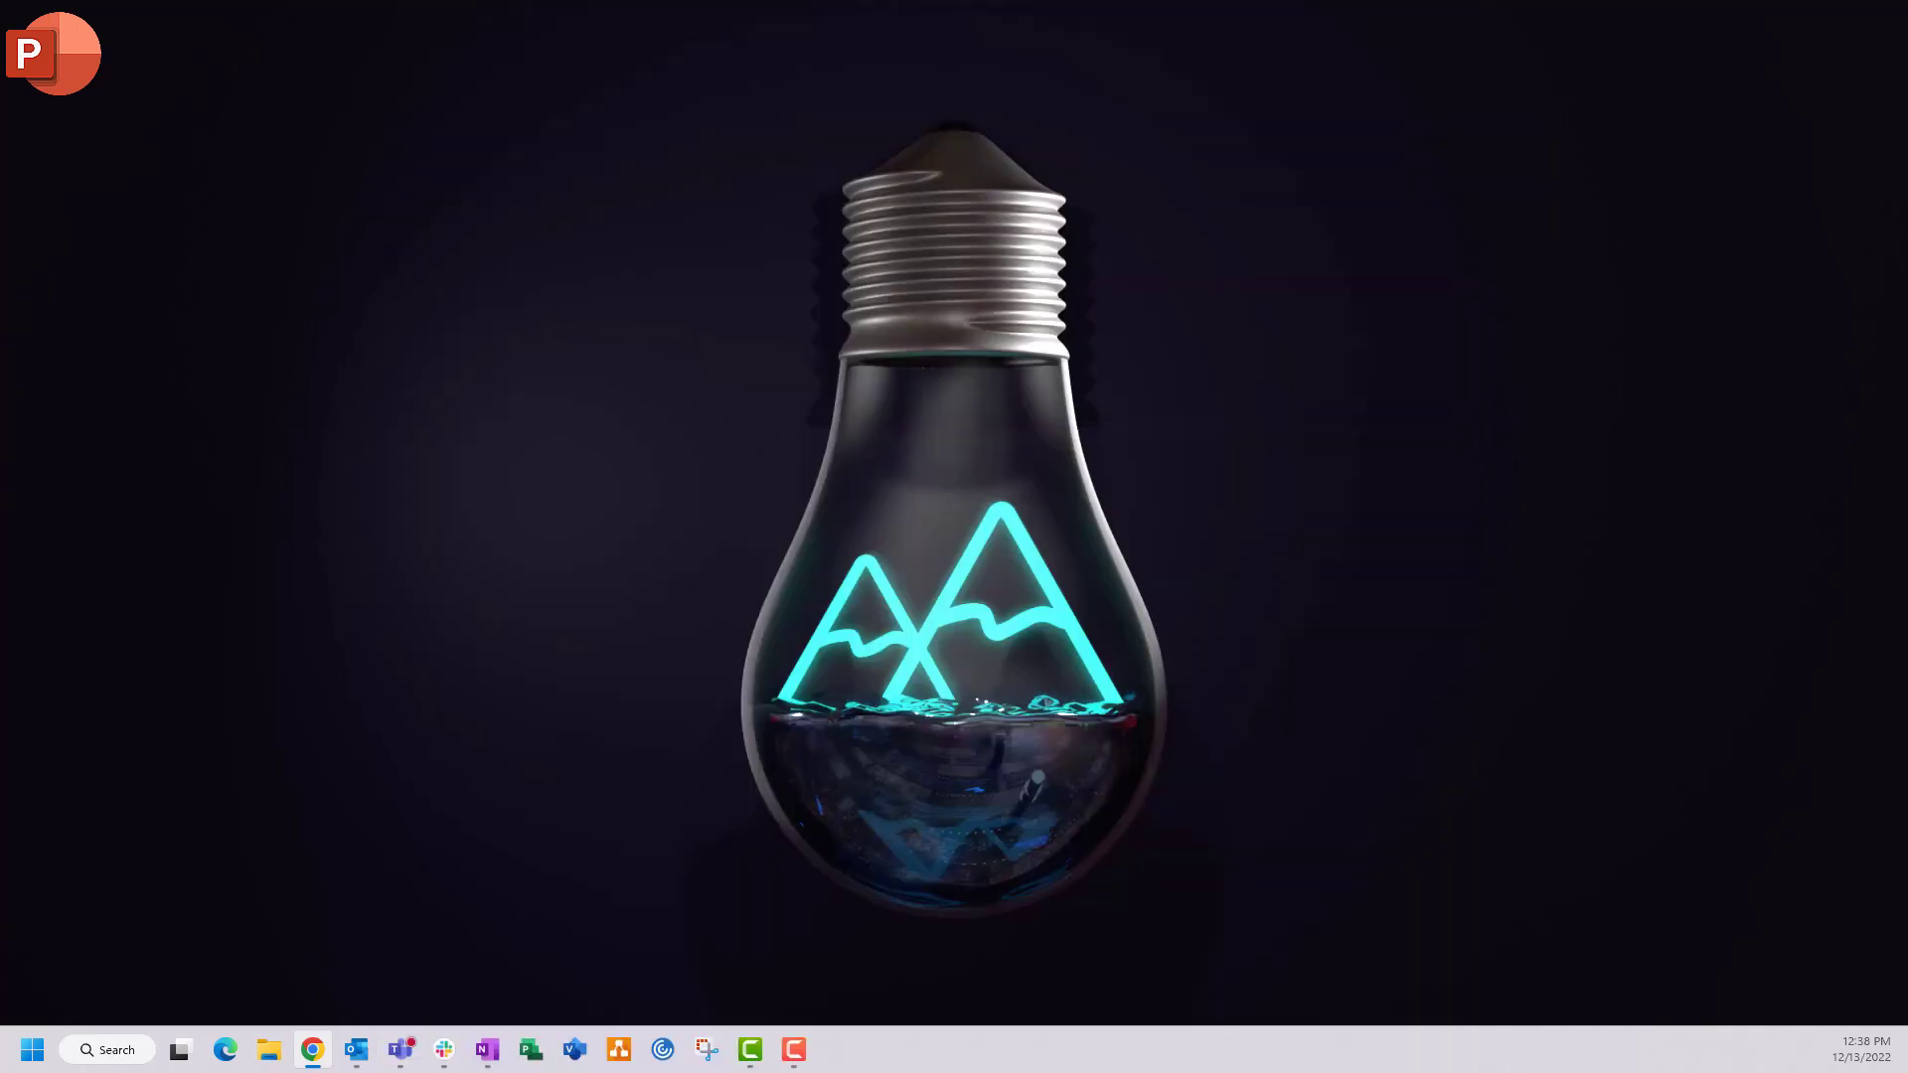
- Launch Registry Editor by running regedit from the Run dialog, then maximize its window
{"action": "right_click", "coordinate": [33, 1051]}
{"action": "left_click", "coordinate": [77, 937]}
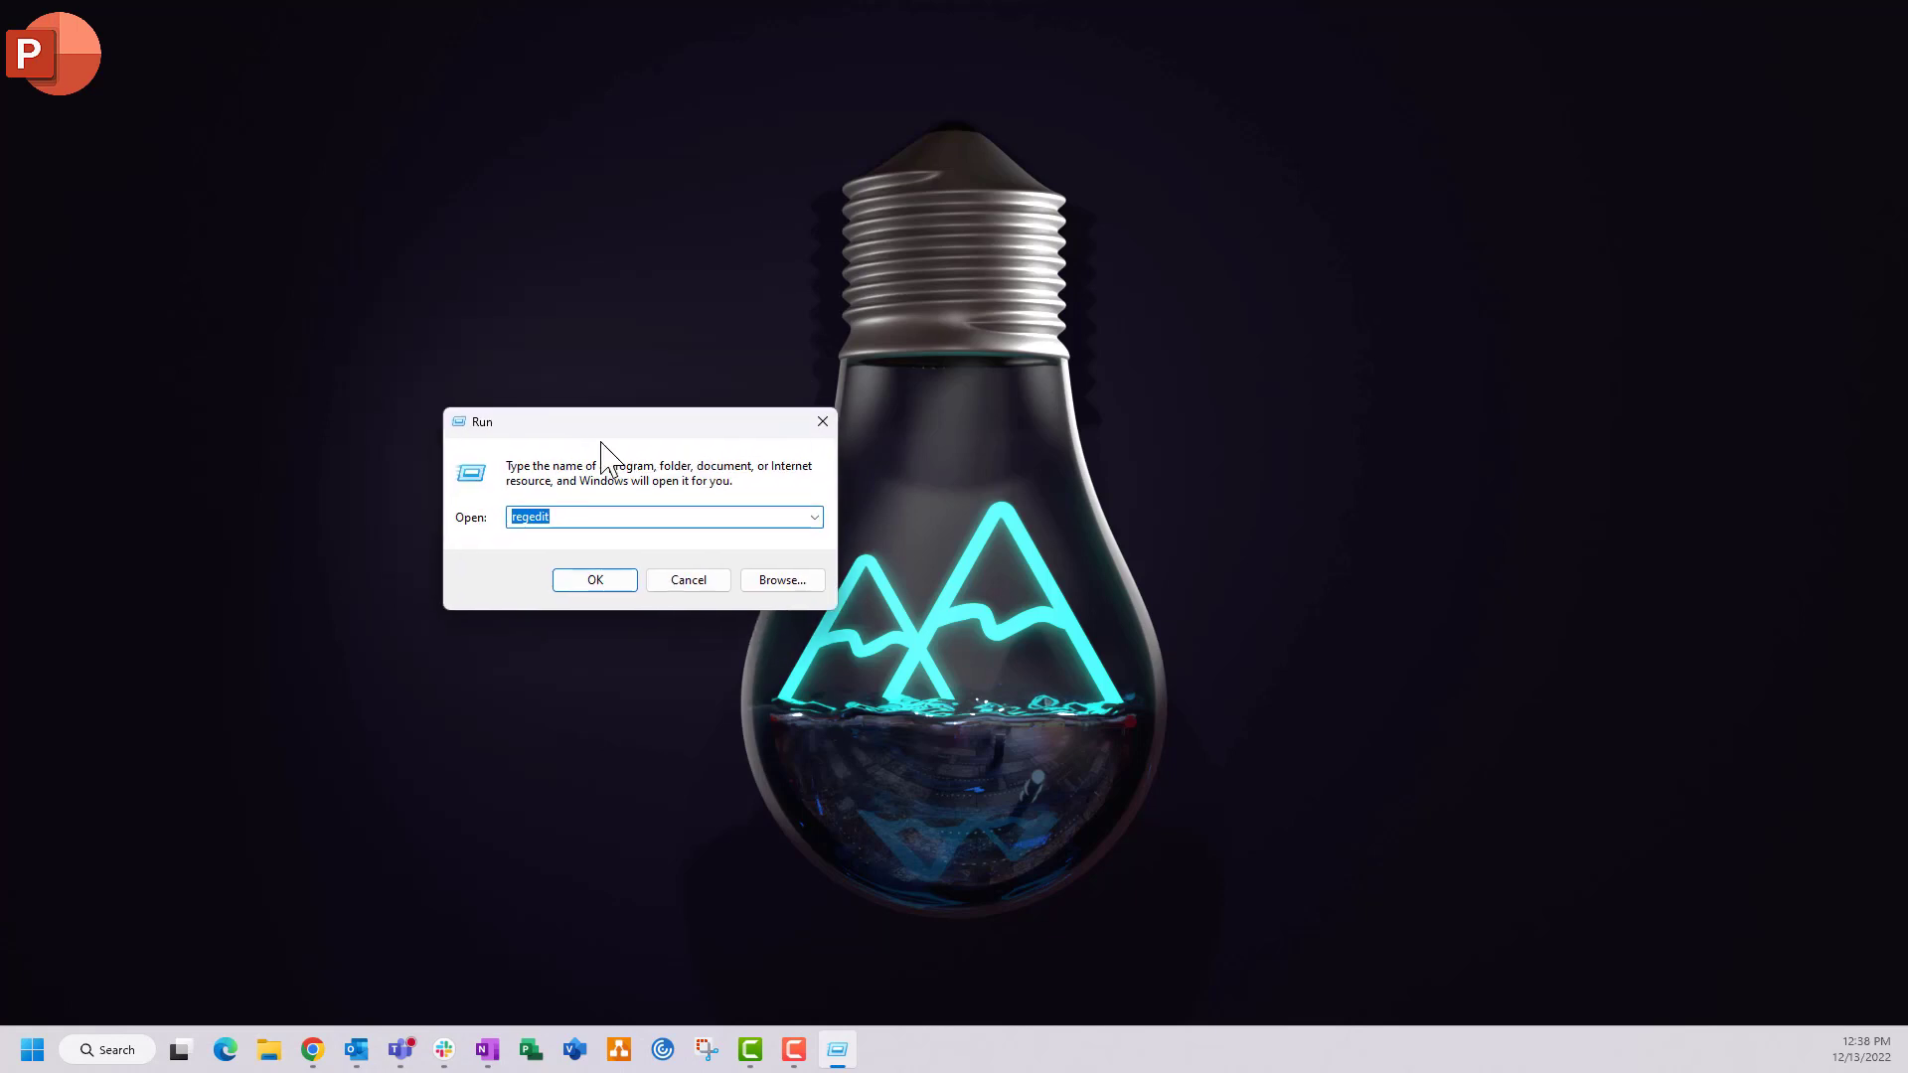
{"action": "left_click", "coordinate": [608, 517]}
{"action": "left_click_drag", "start_coordinate": [608, 517], "coordinate": [499, 518]}
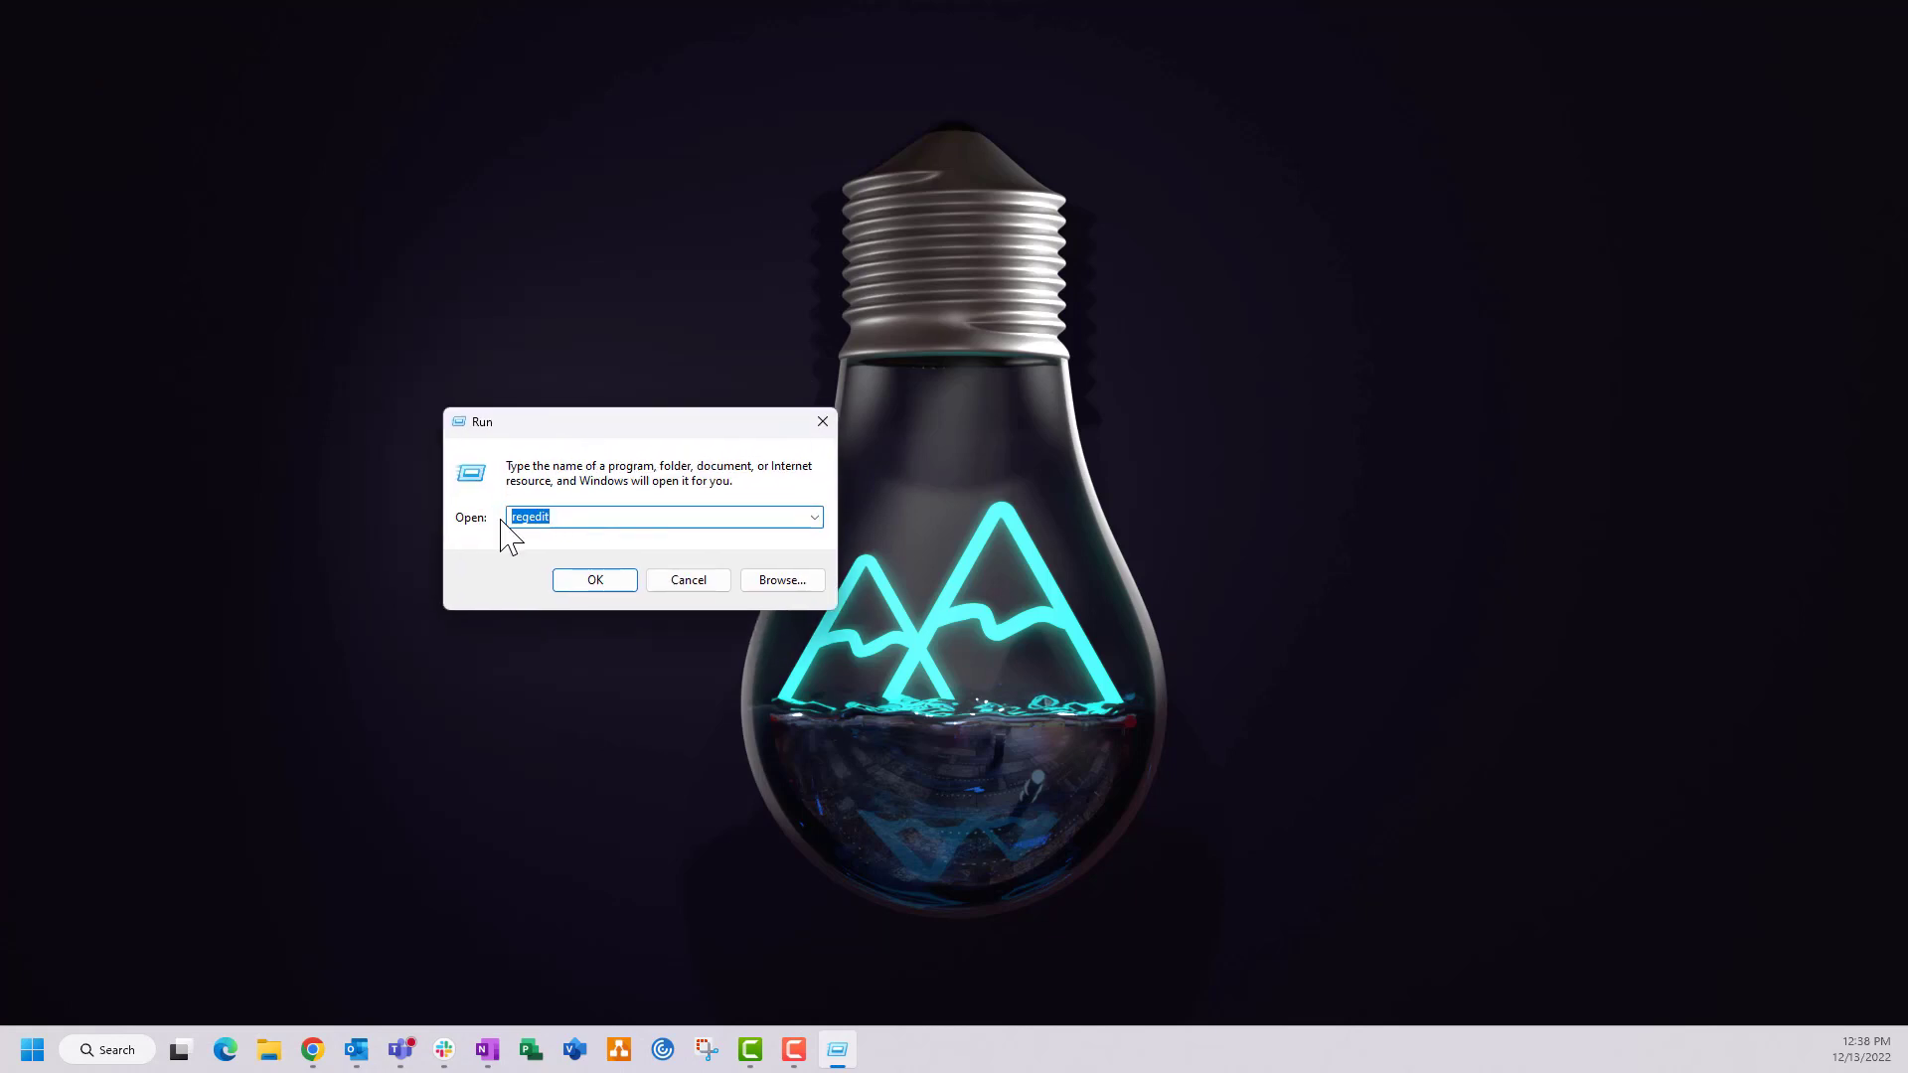
{"action": "type", "text": "regedit"}
{"action": "key", "text": "Return"}
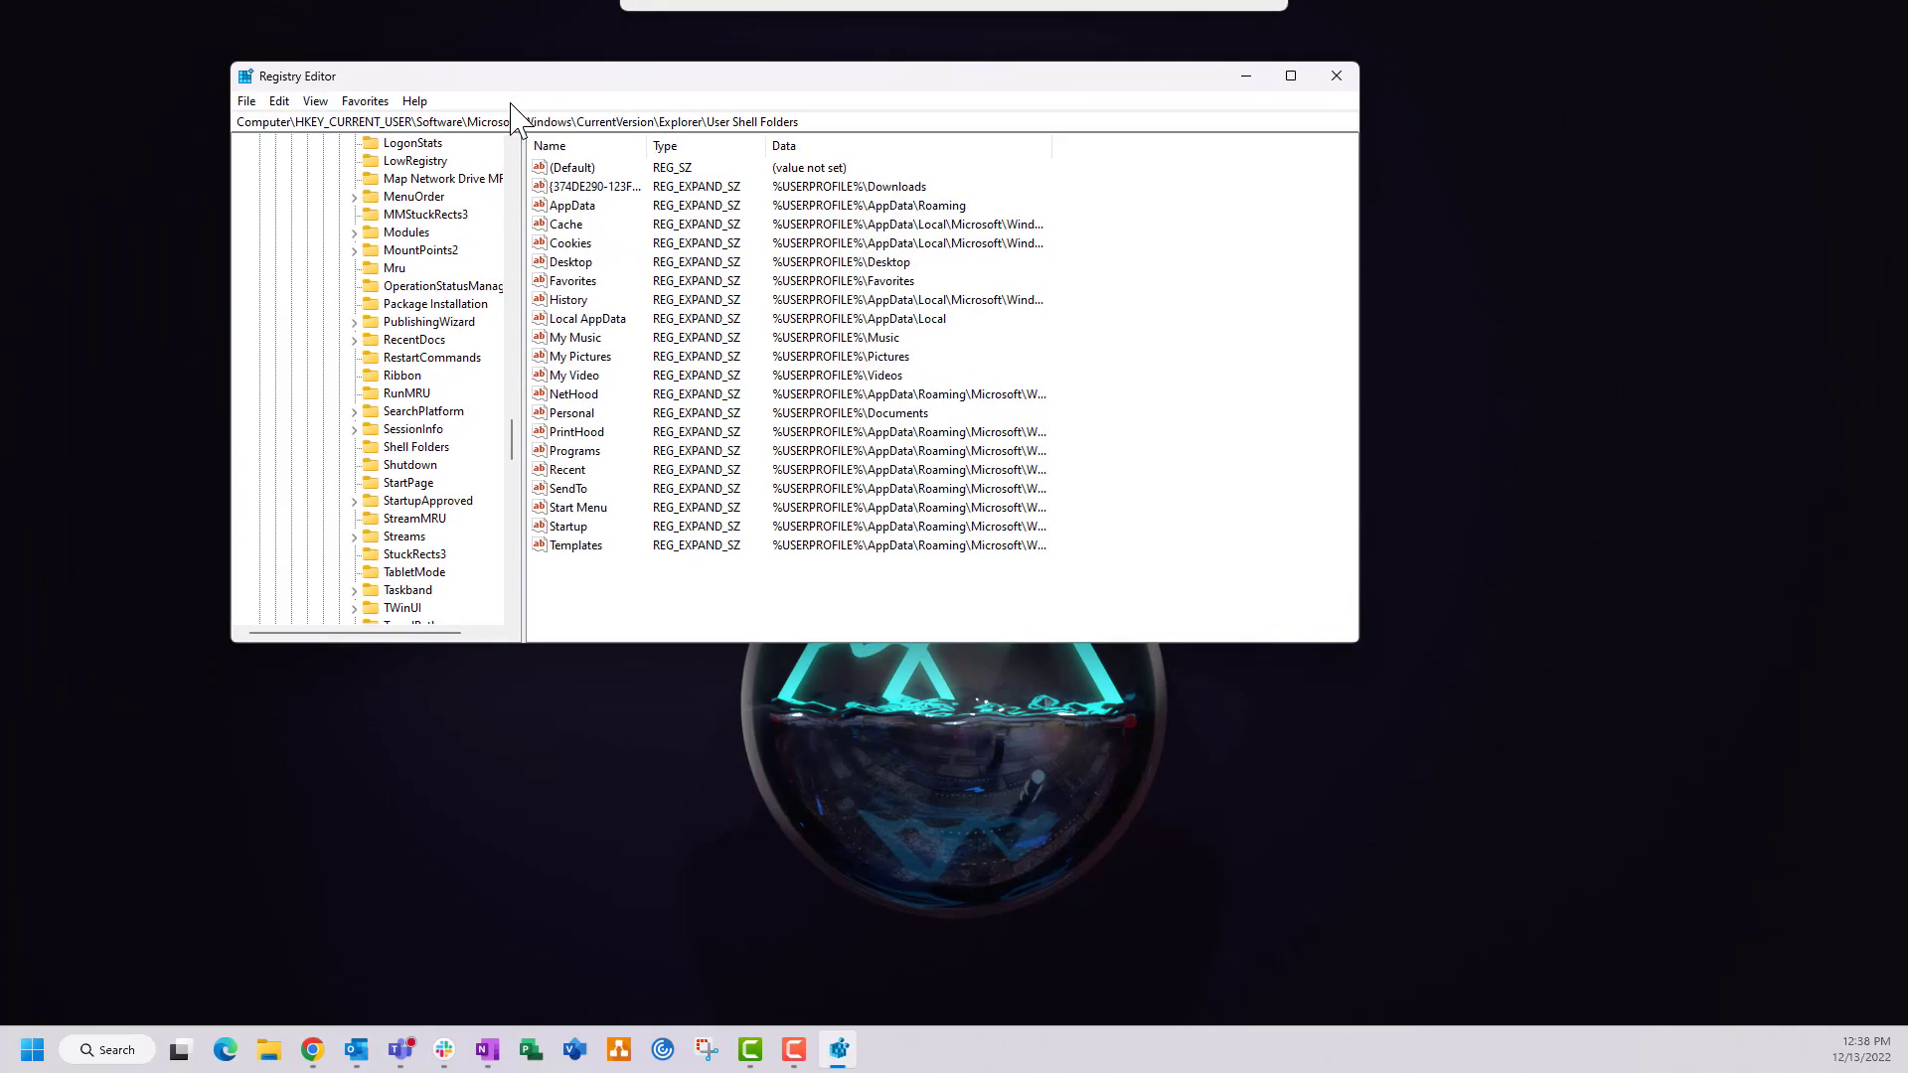
{"action": "left_click_drag", "start_coordinate": [511, 103], "coordinate": [576, 5]}
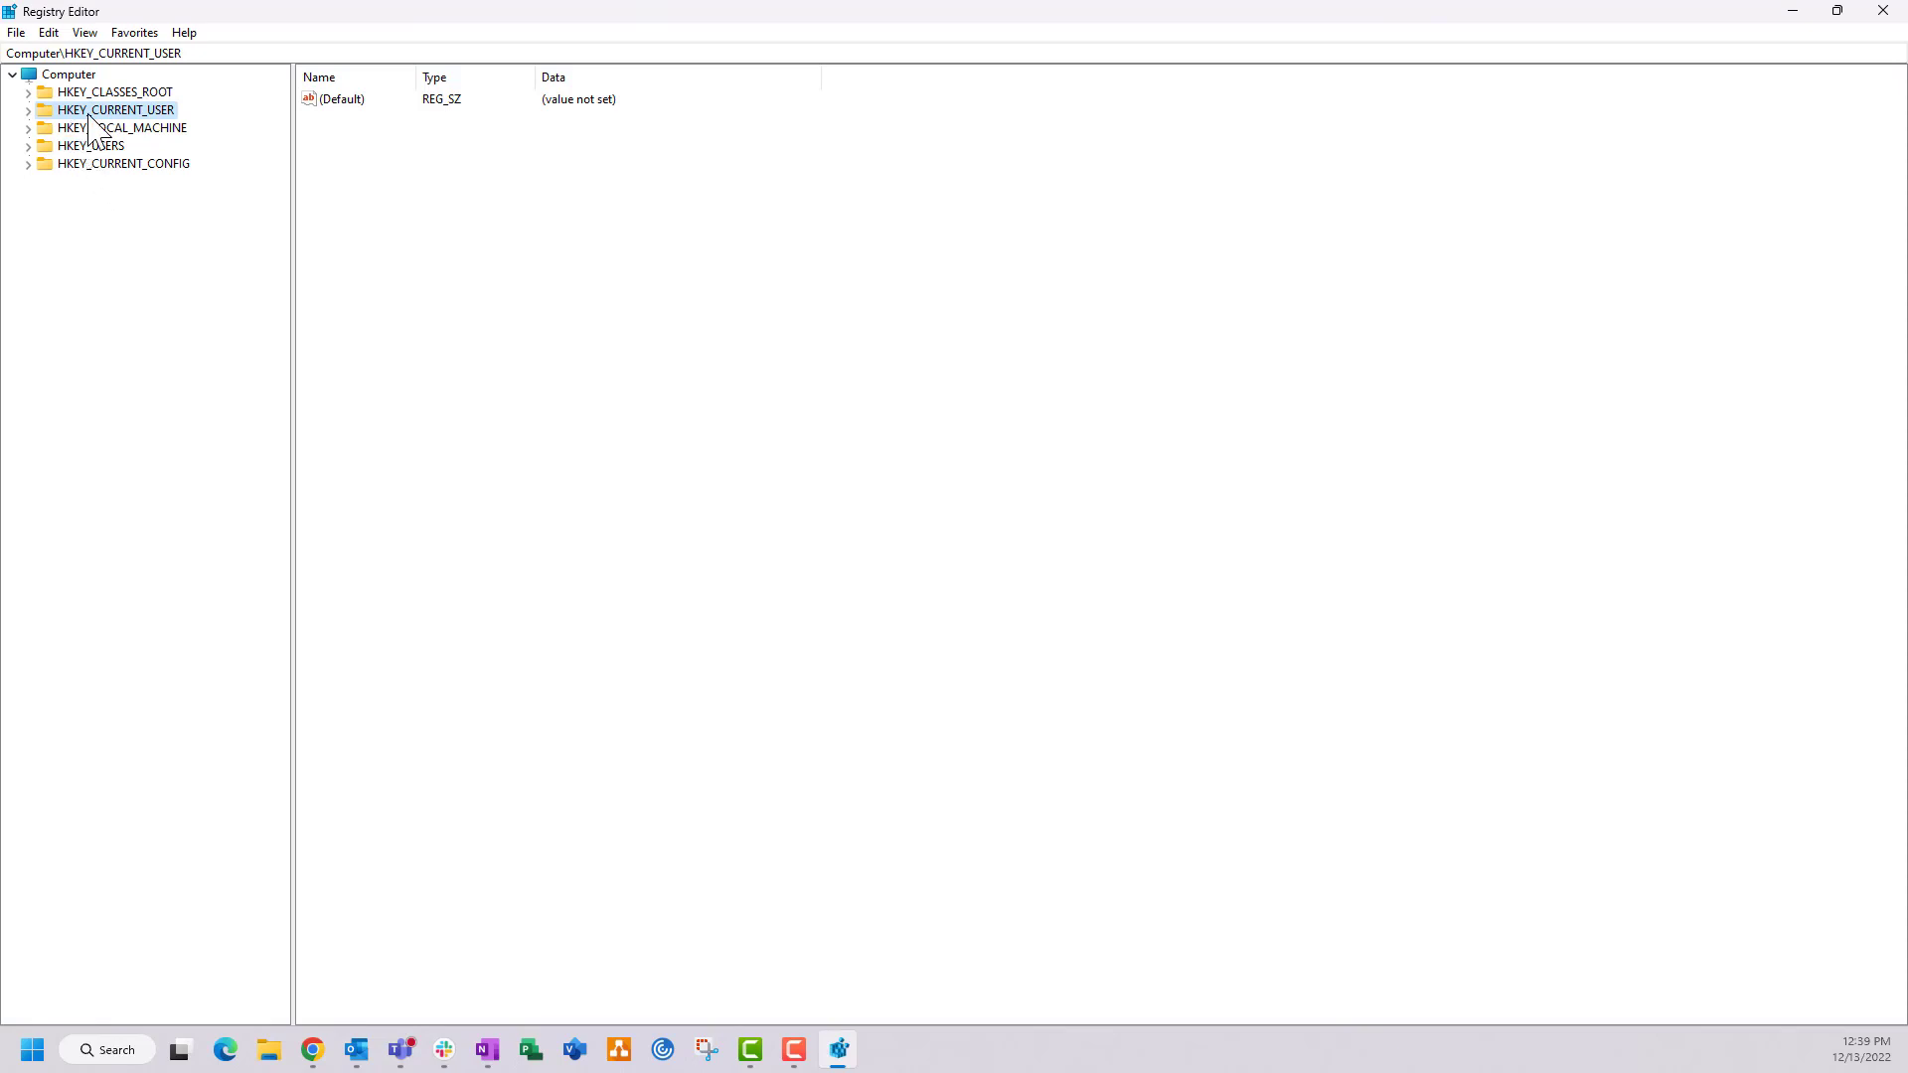
- Expand HKEY_CURRENT_USER > Software > Microsoft > Office > 16.0 > PowerPoint and select its Options key
{"action": "left_click", "coordinate": [28, 111]}
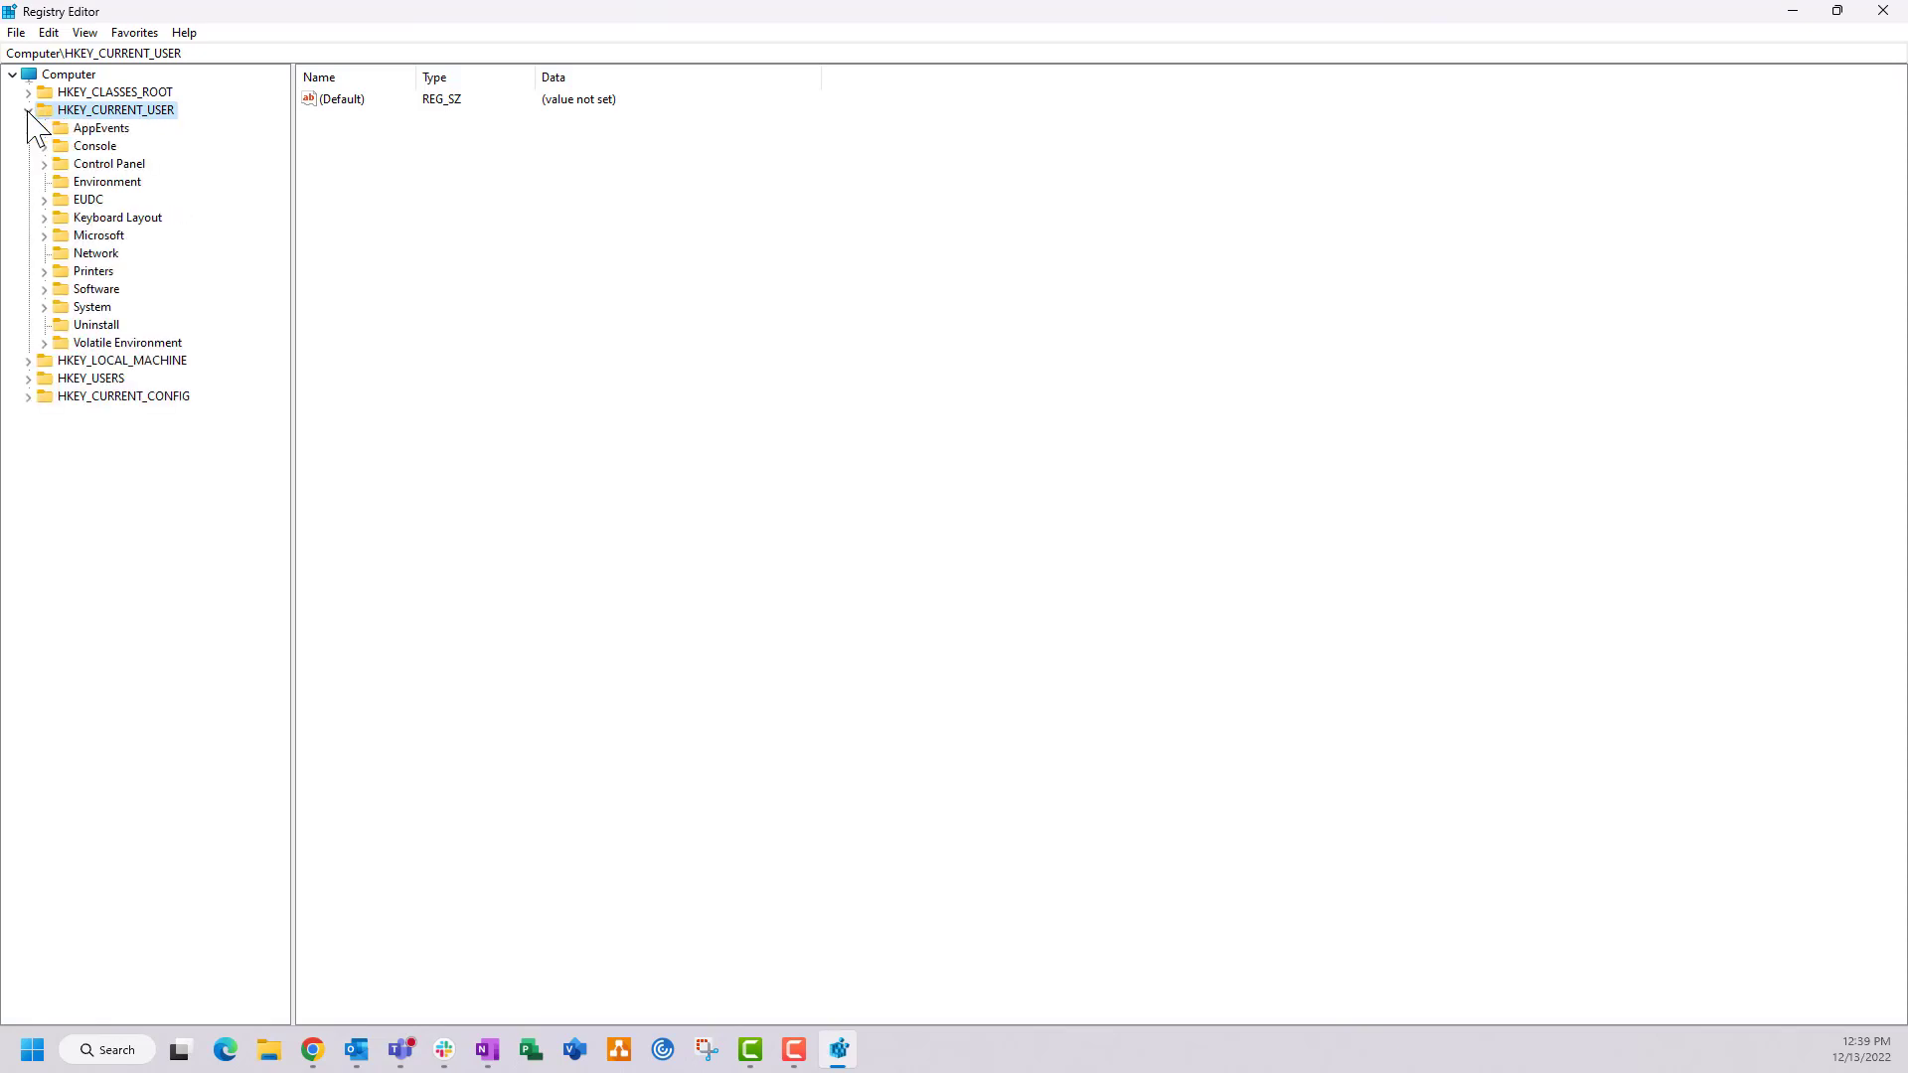
{"action": "left_click", "coordinate": [45, 288]}
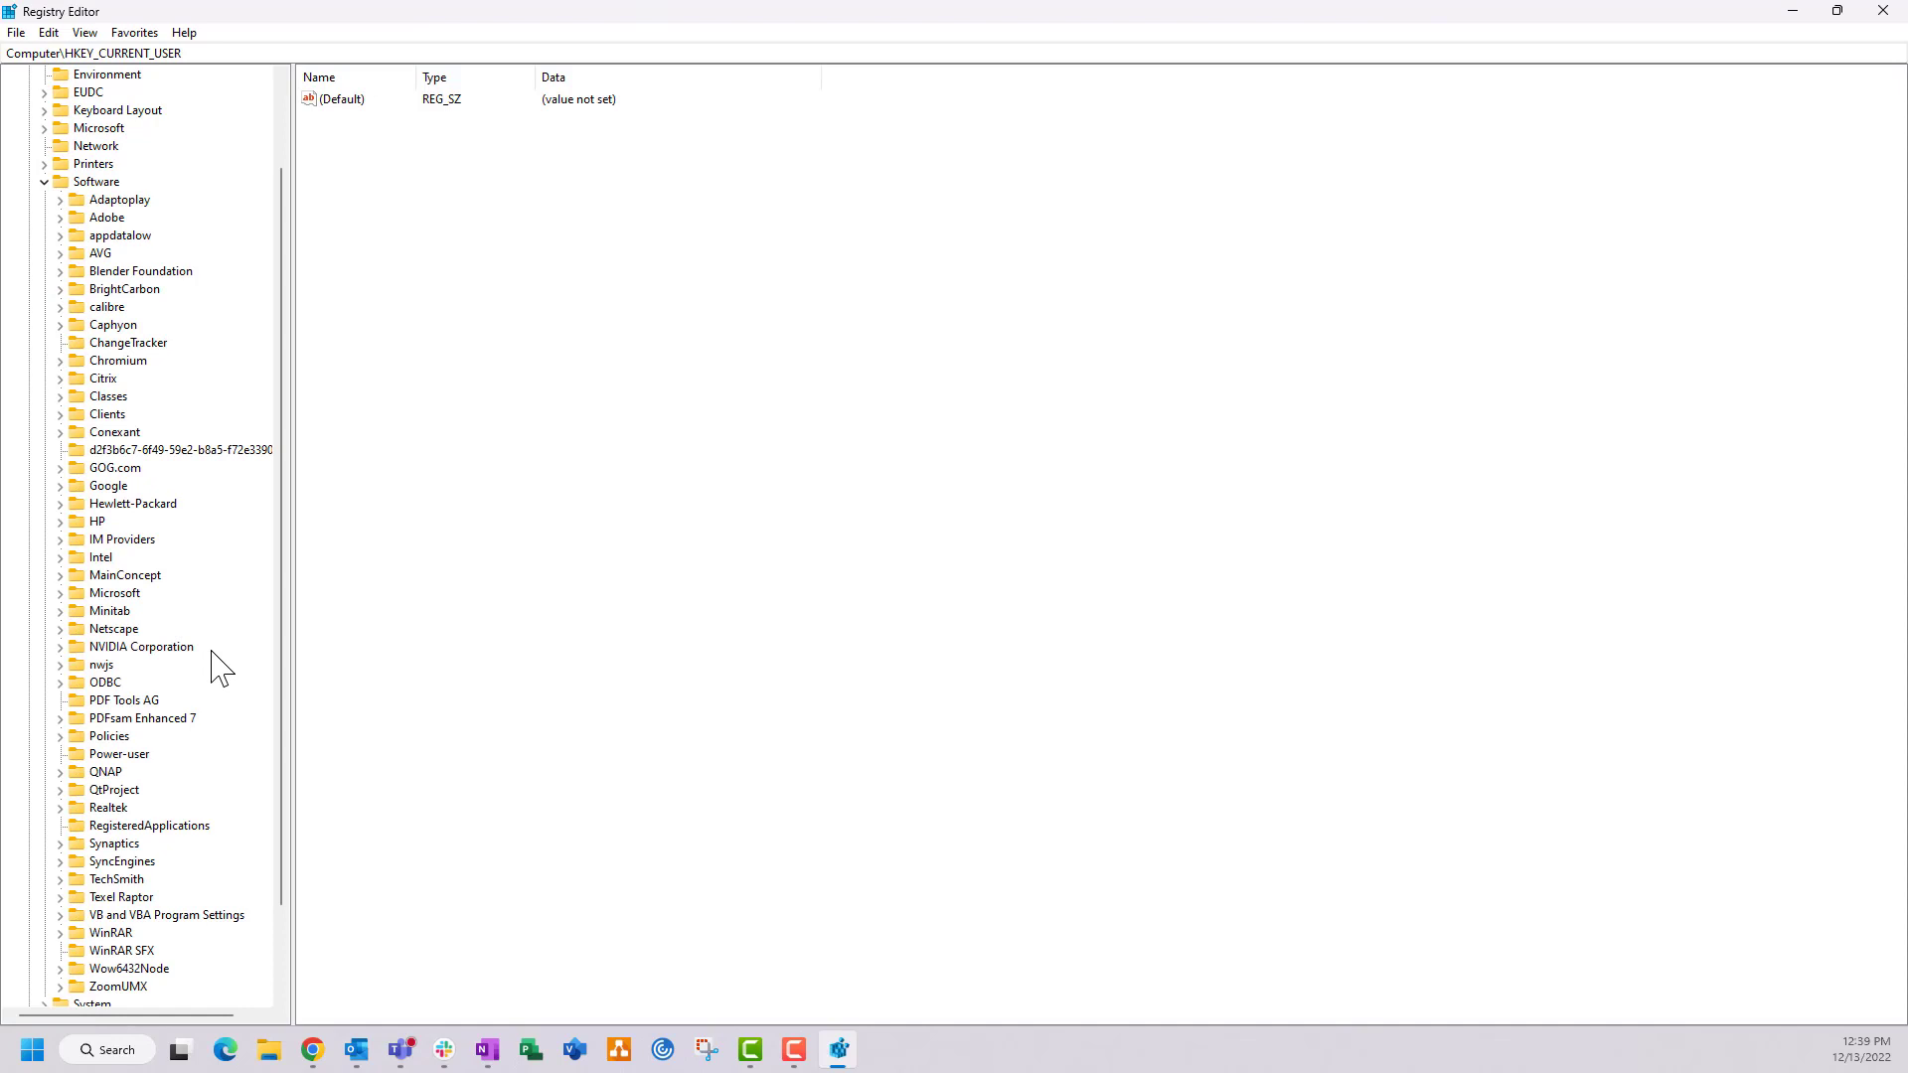
{"action": "left_click", "coordinate": [61, 593]}
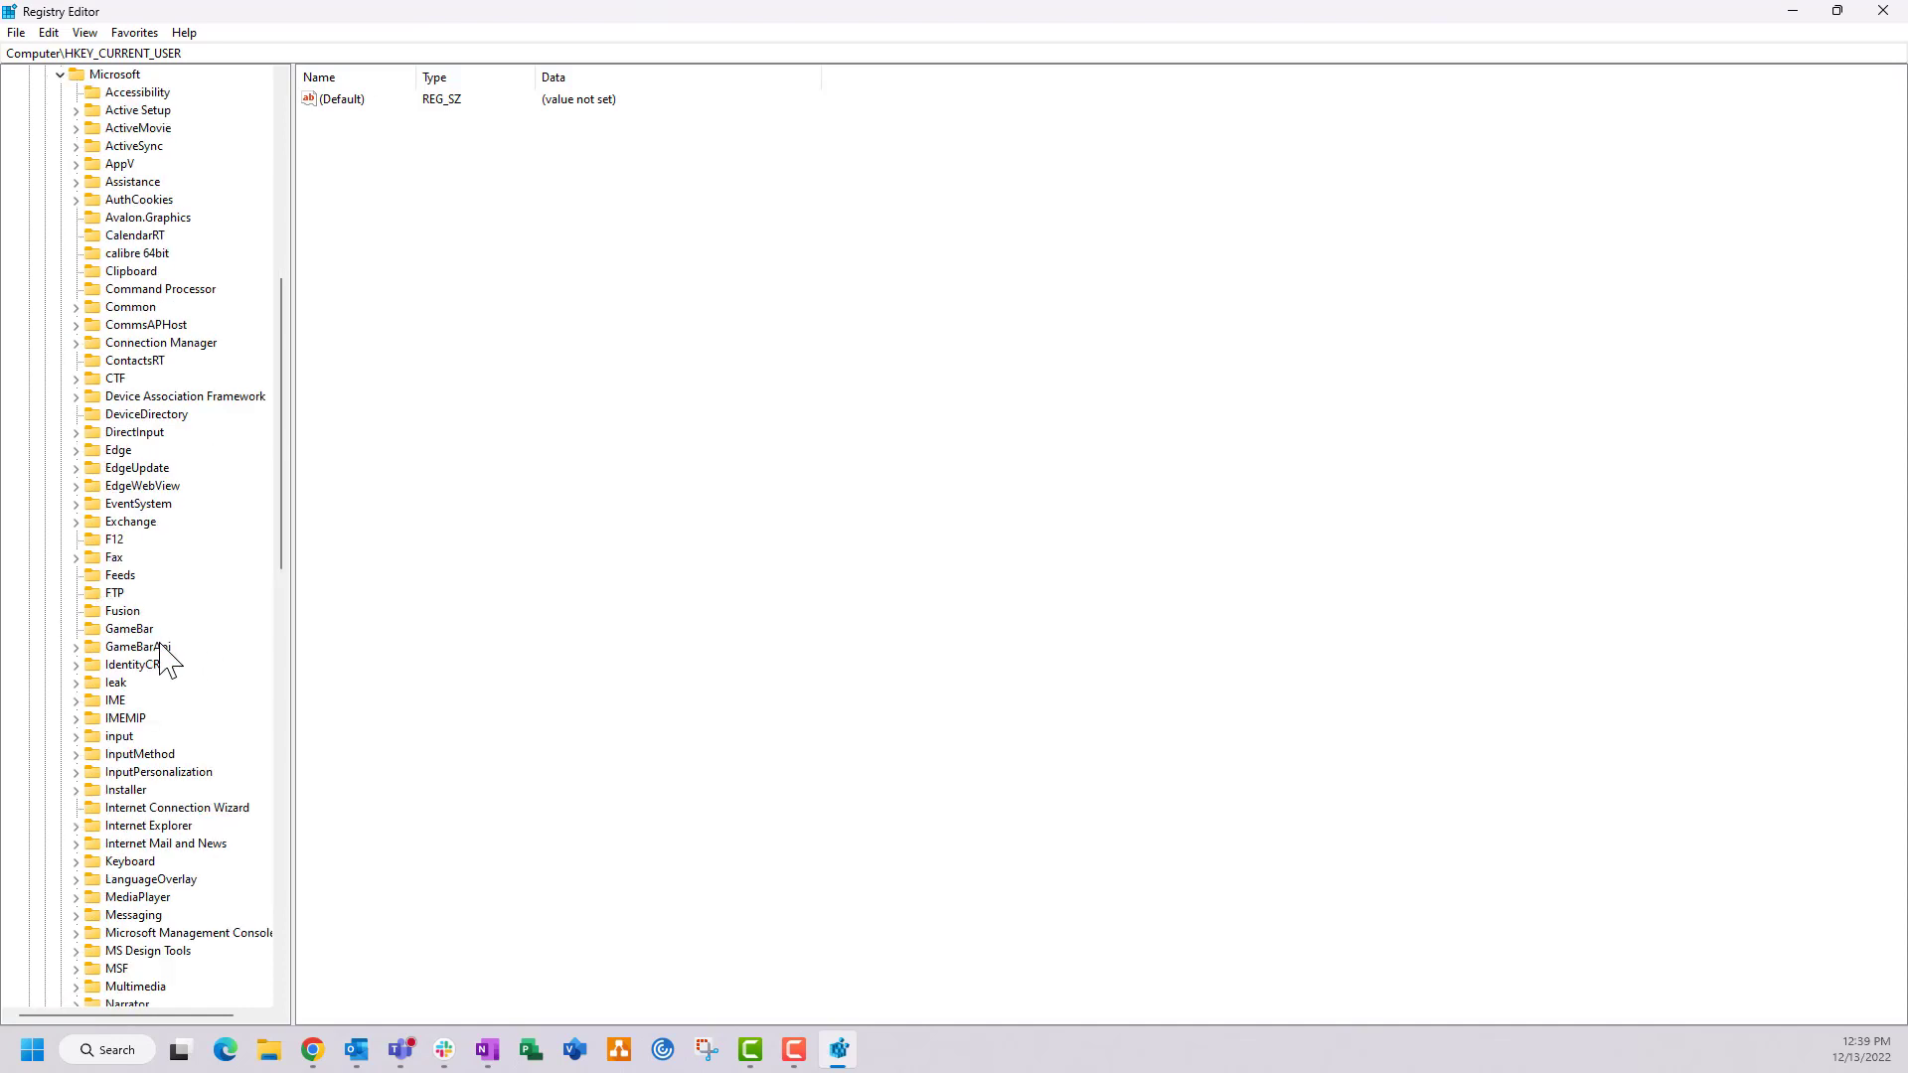
{"action": "scroll", "coordinate": [159, 650], "scroll_direction": "down", "scroll_amount": 4}
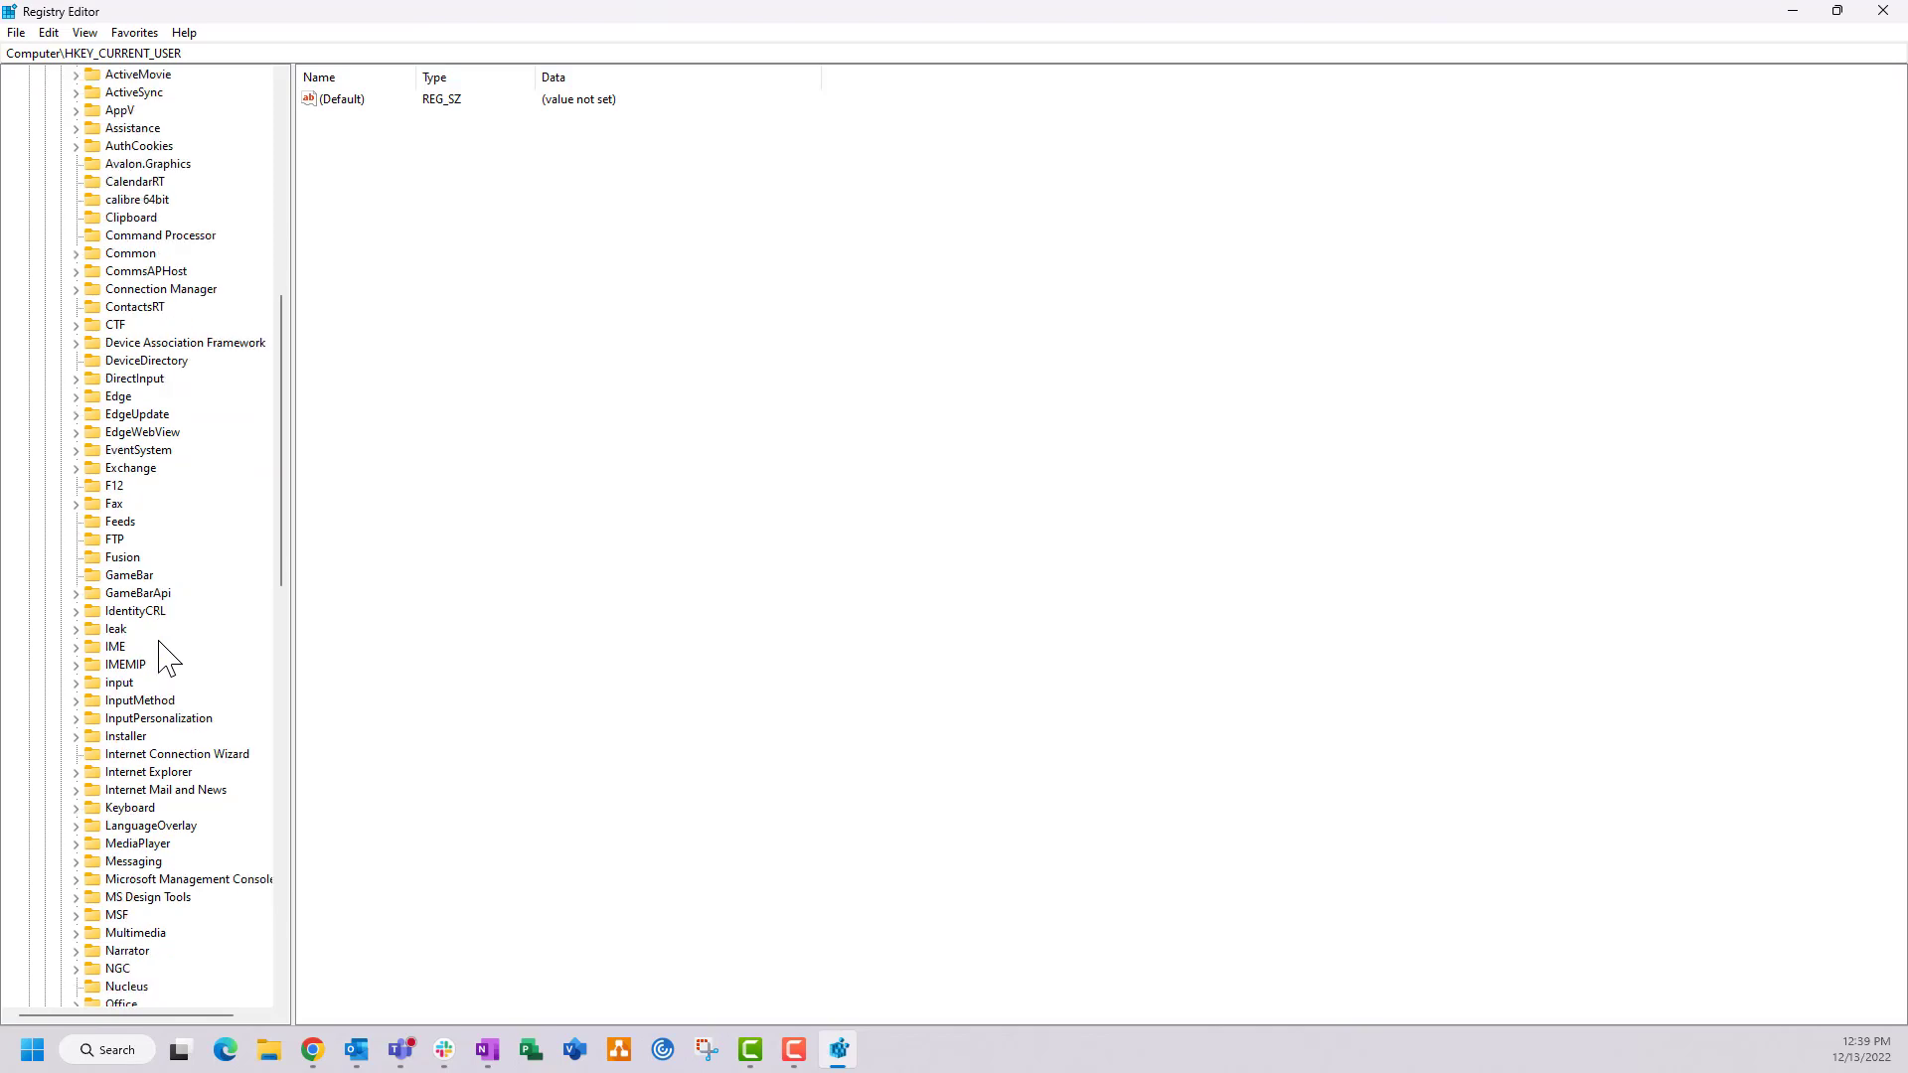
{"action": "left_click", "coordinate": [77, 843]}
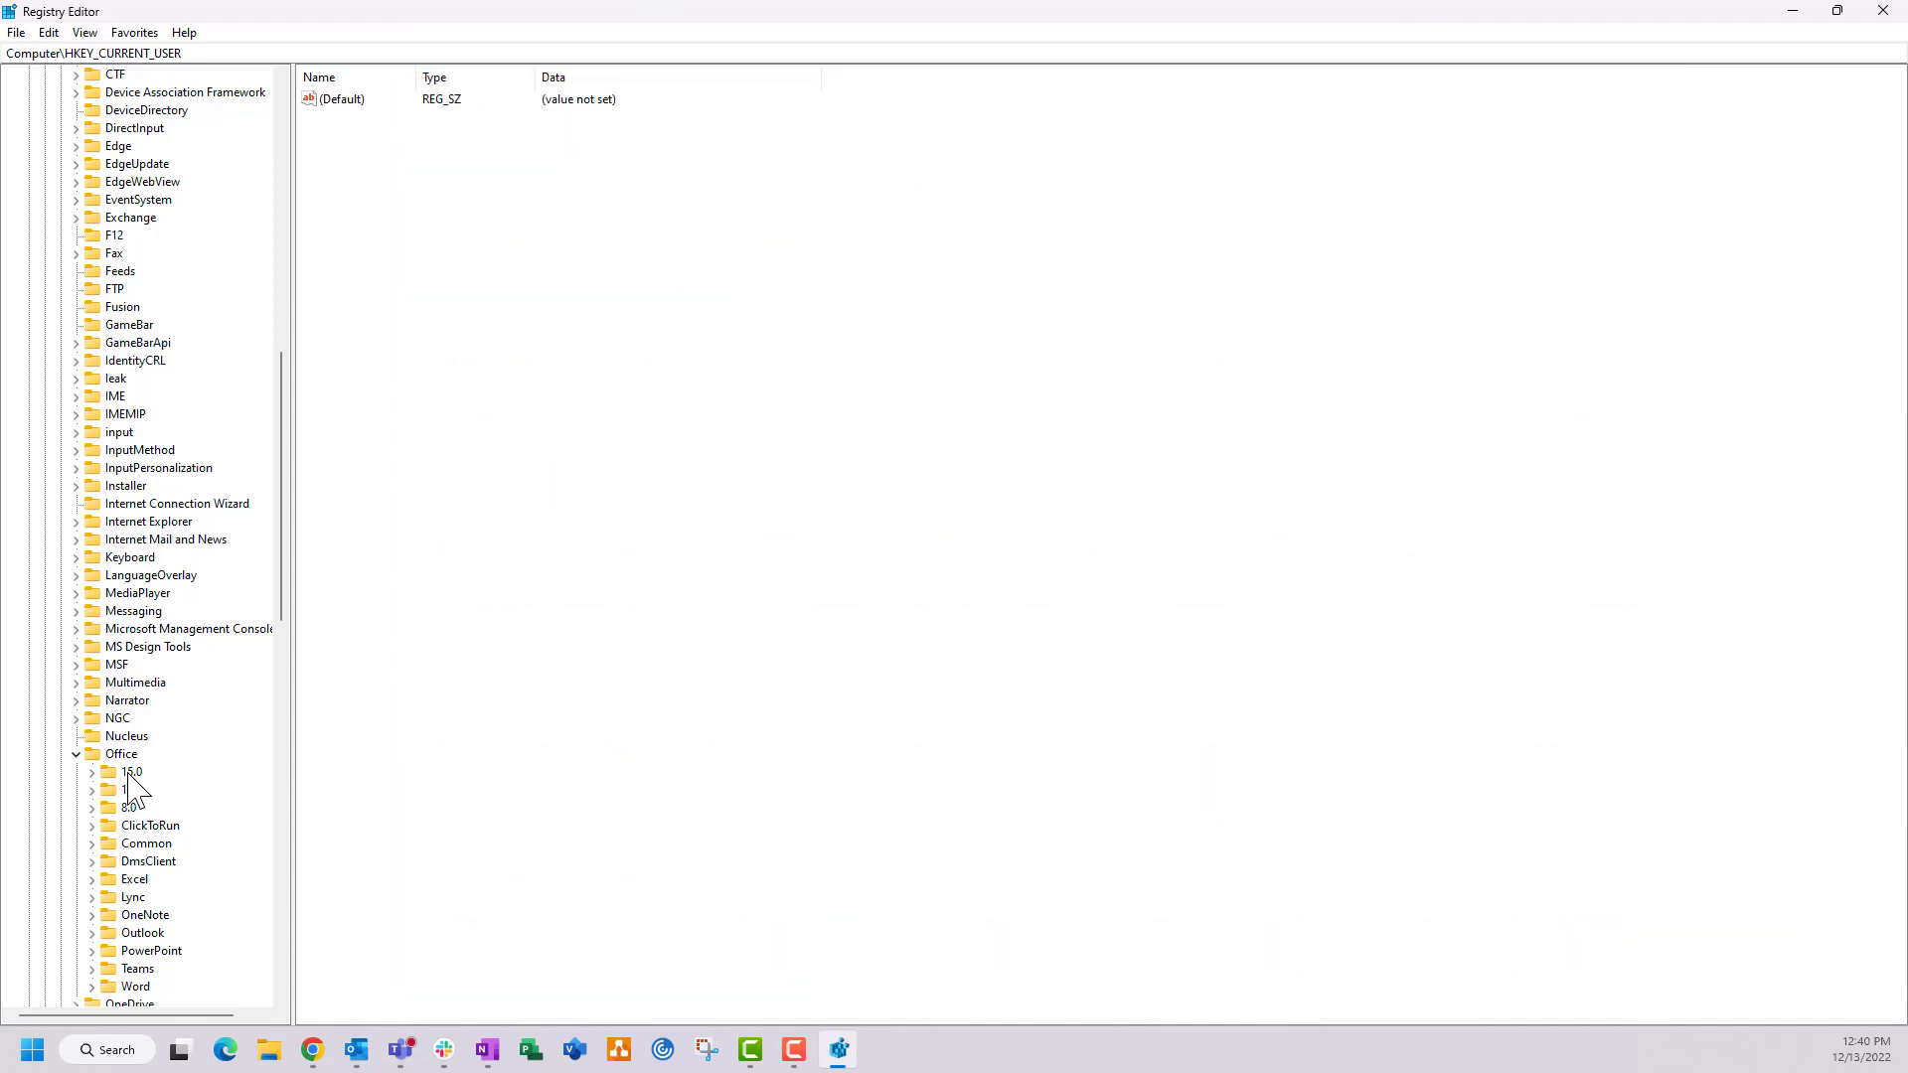
{"action": "left_click", "coordinate": [92, 790]}
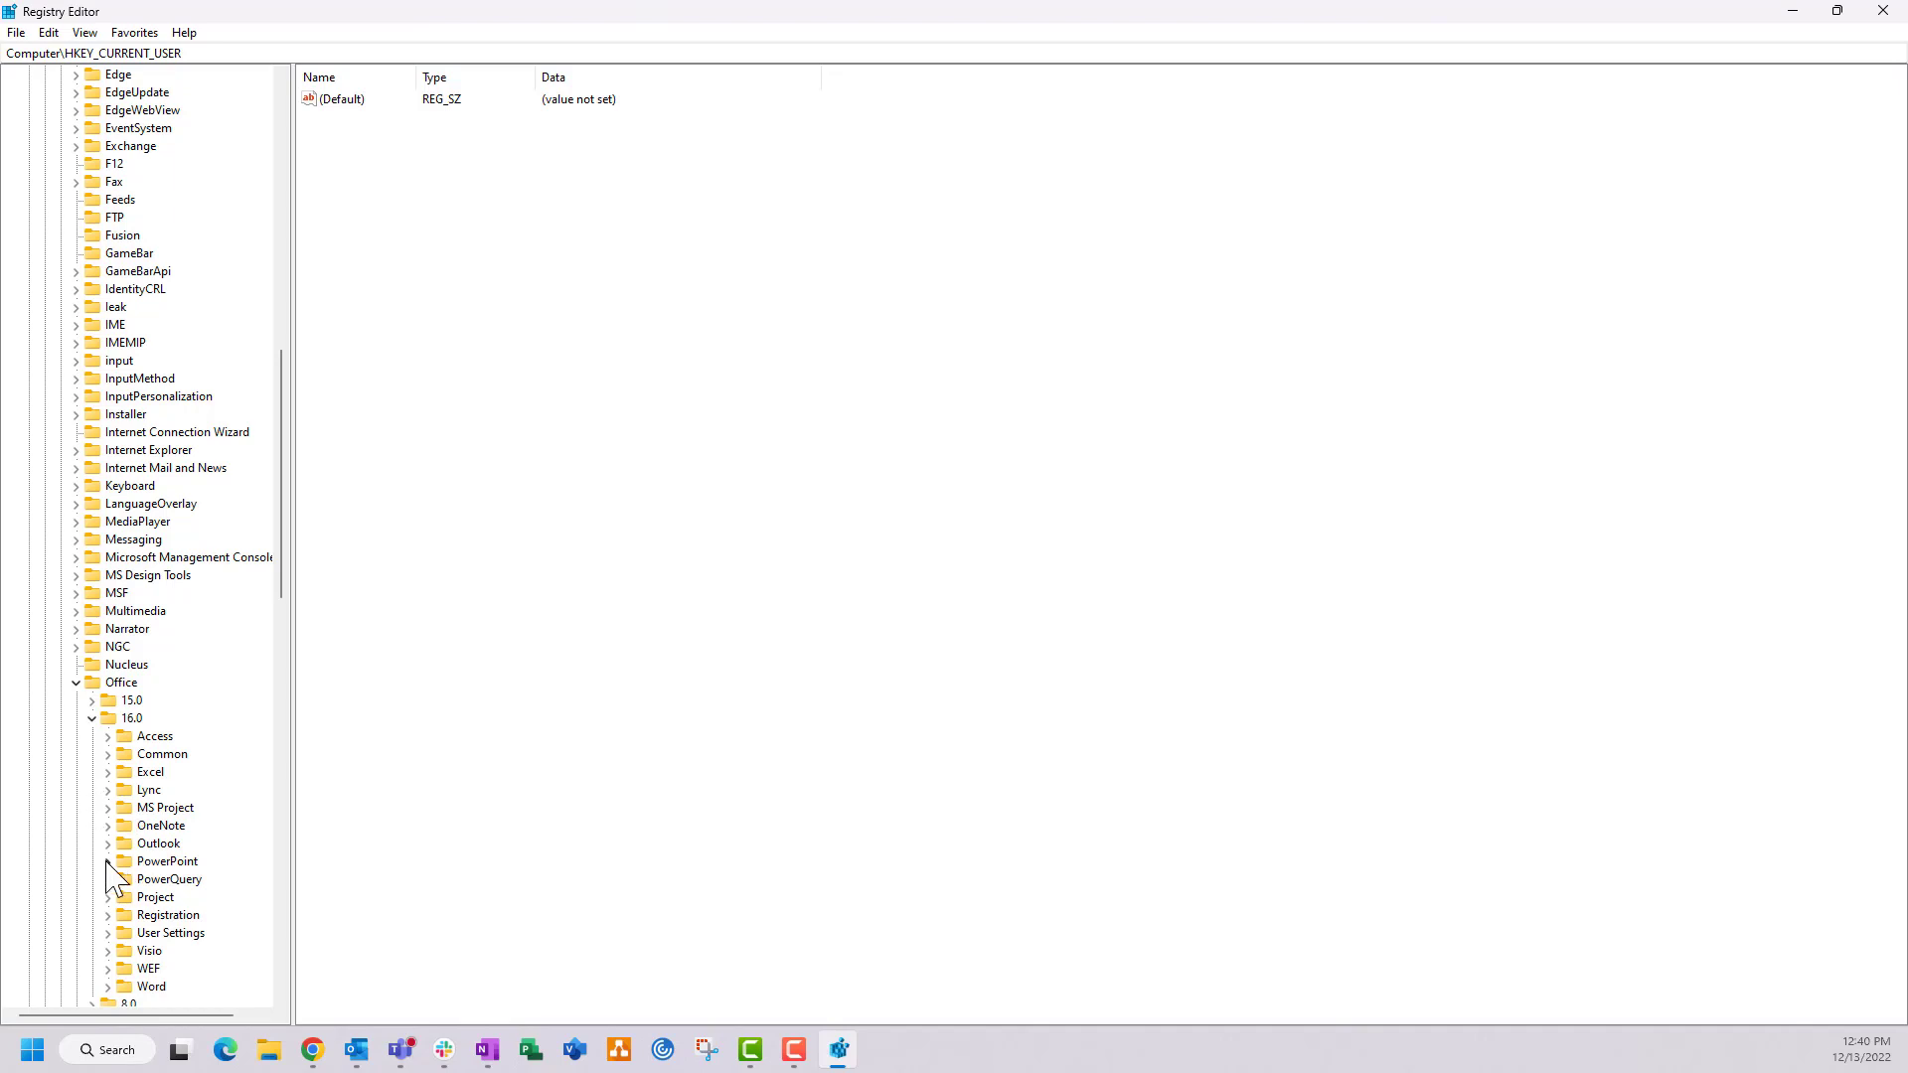
{"action": "left_click", "coordinate": [107, 861]}
{"action": "left_click", "coordinate": [143, 811]}
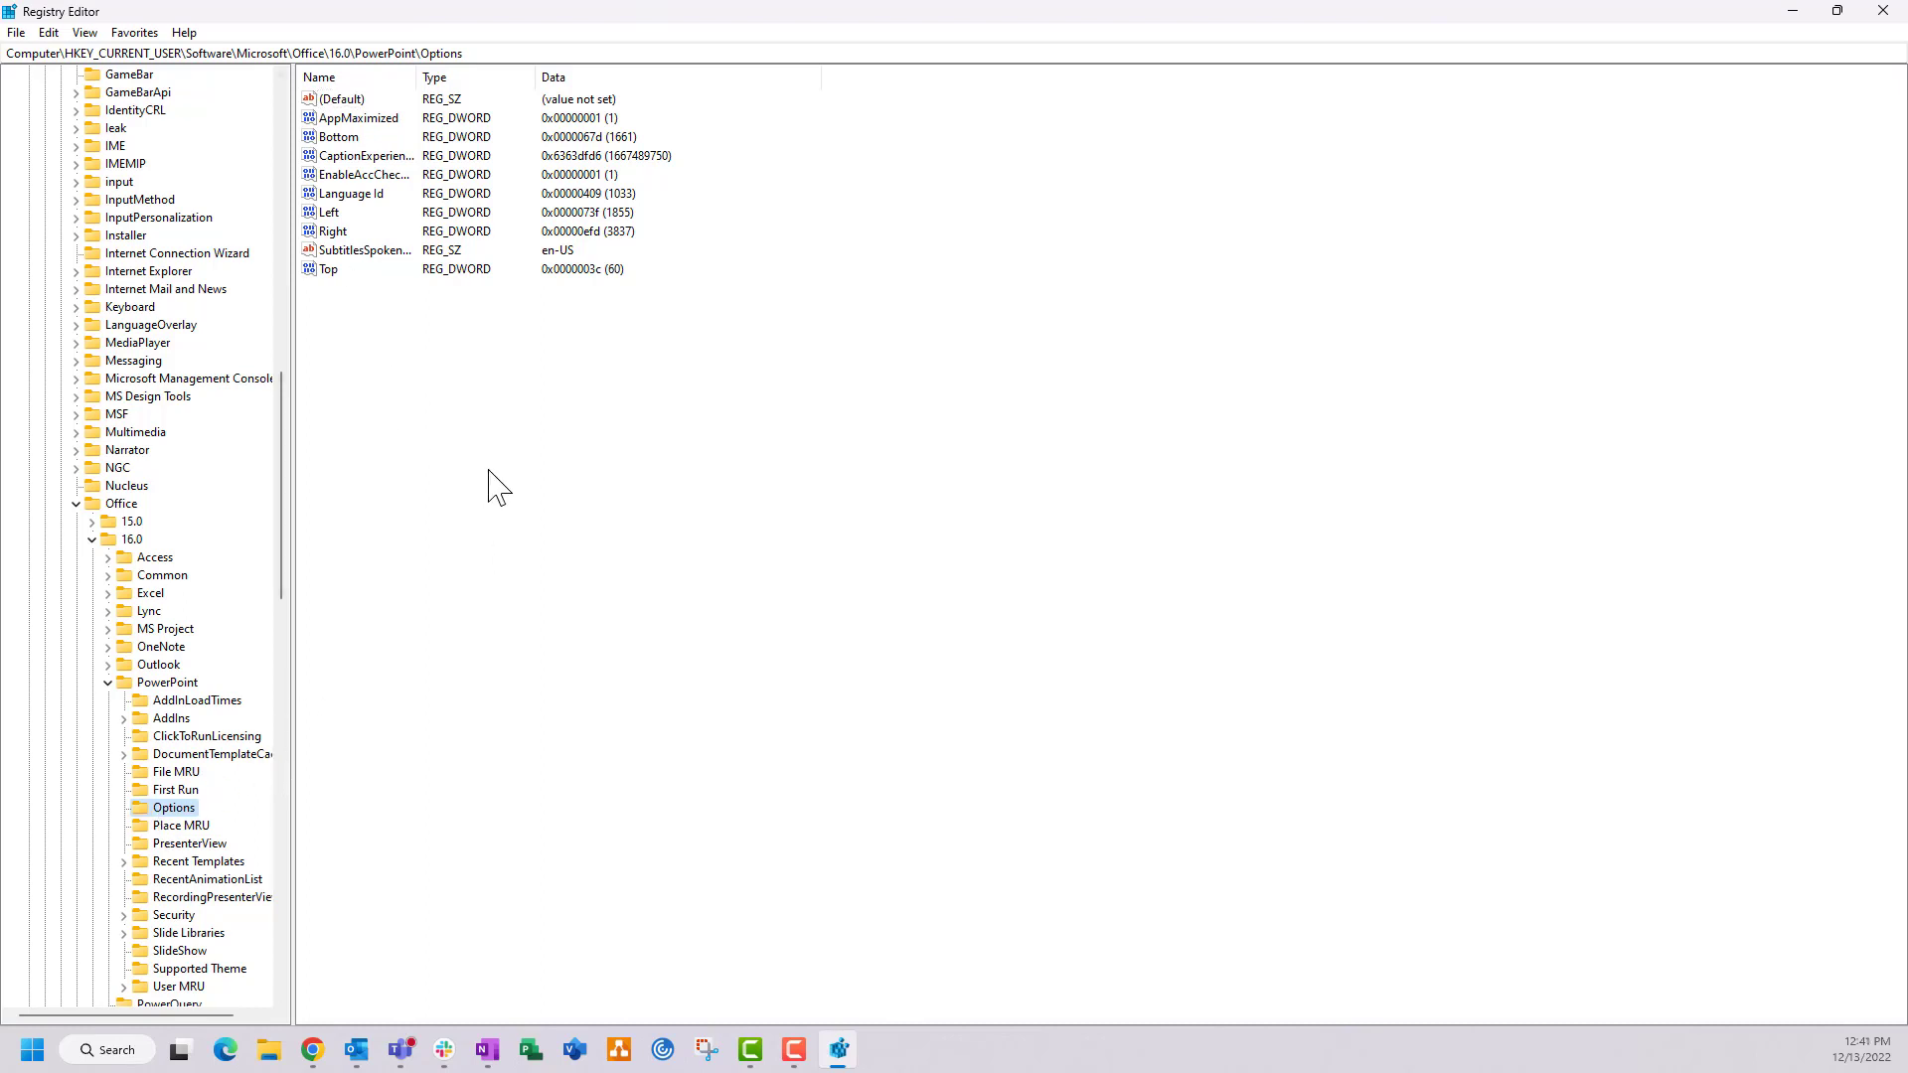
- Create a new DWORD (32-bit) value in Options and name it ExportBitmapResolution
{"action": "right_click", "coordinate": [445, 425]}
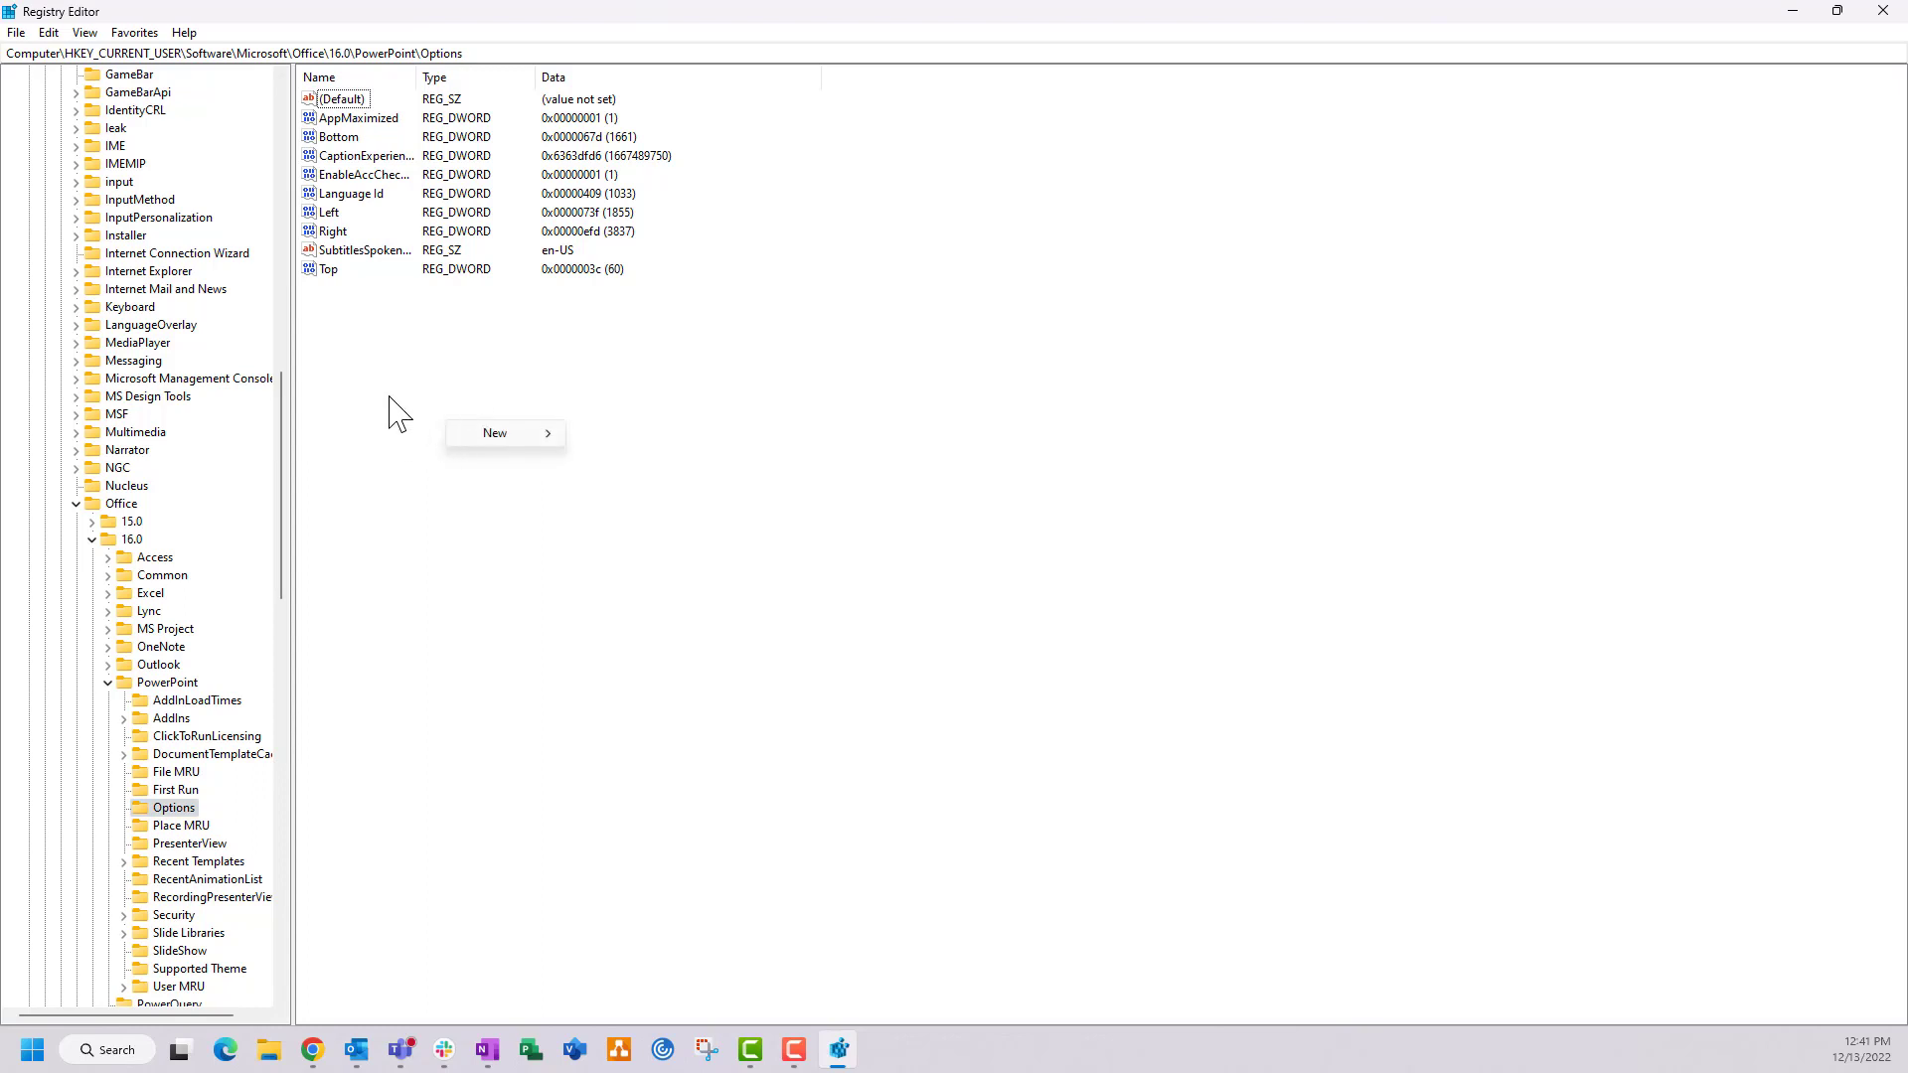
{"action": "mouse_move", "coordinate": [507, 439]}
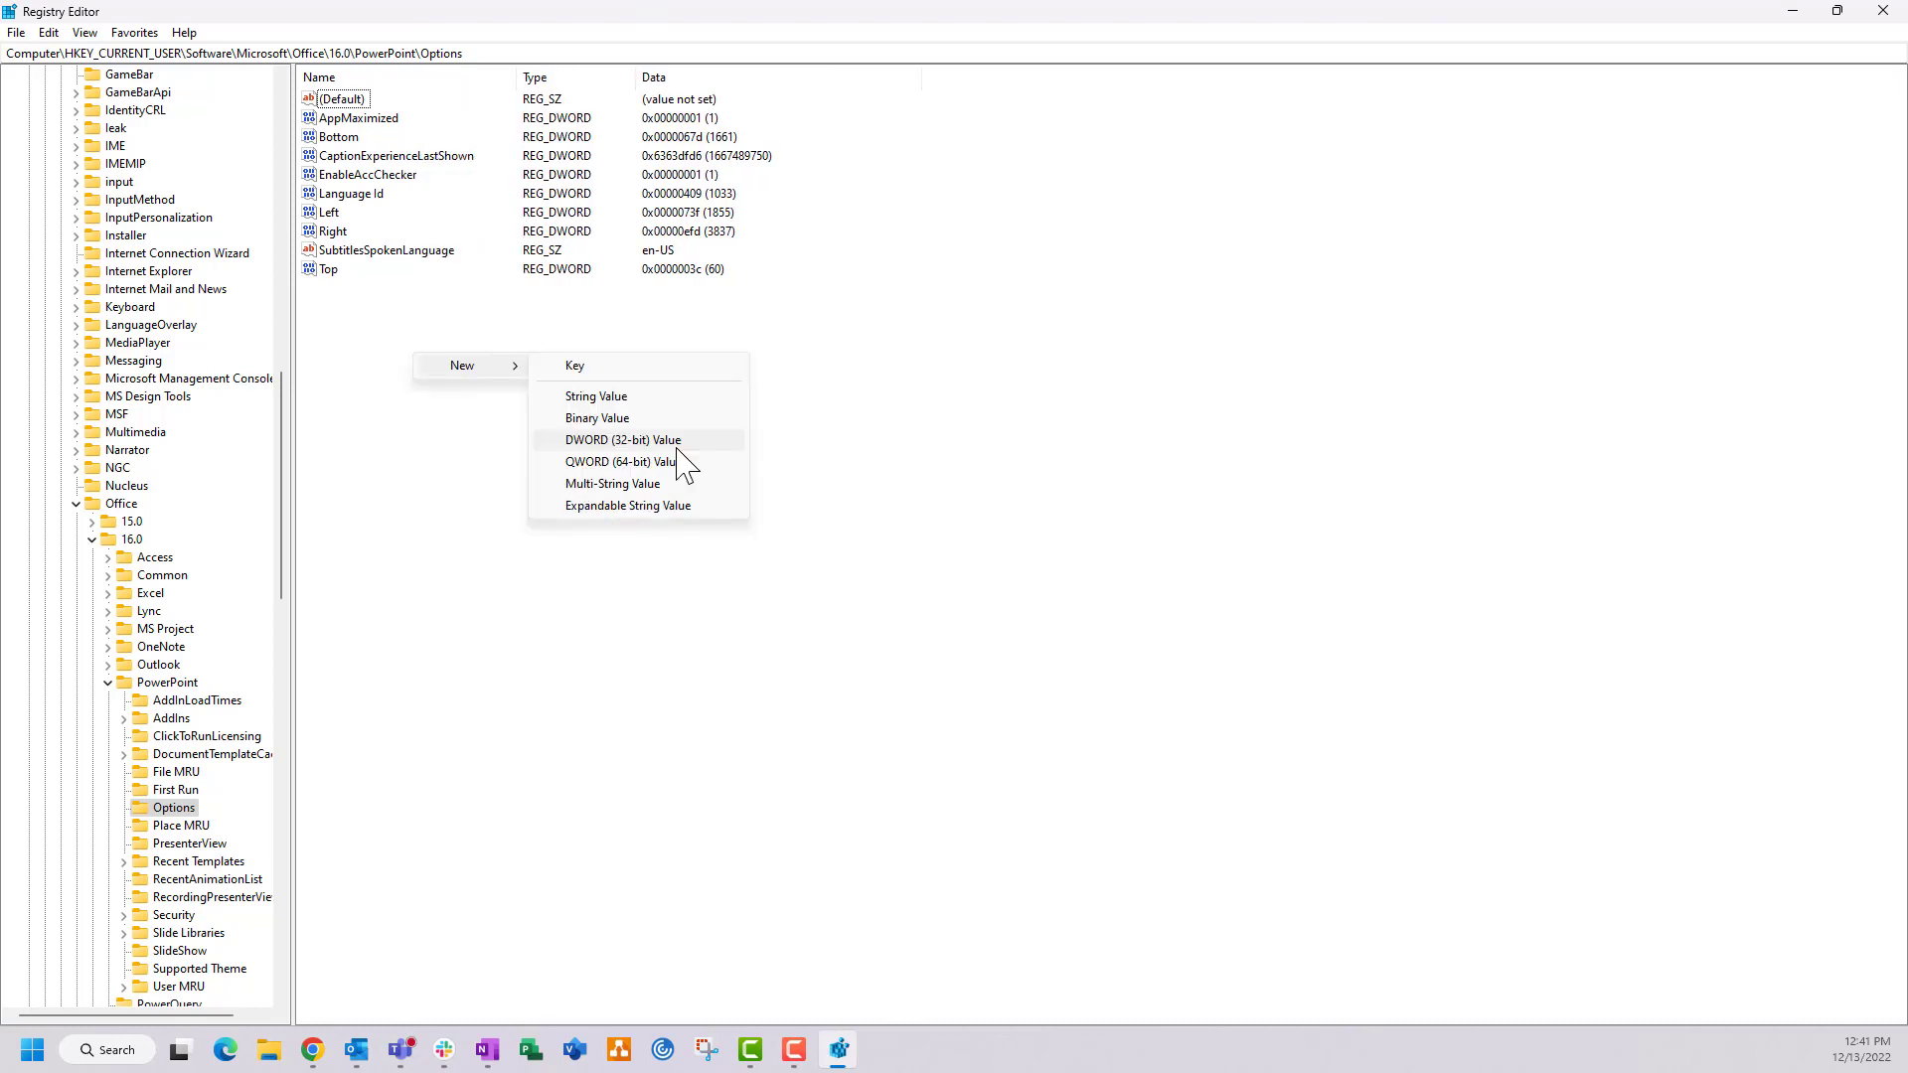
{"action": "left_click", "coordinate": [678, 449]}
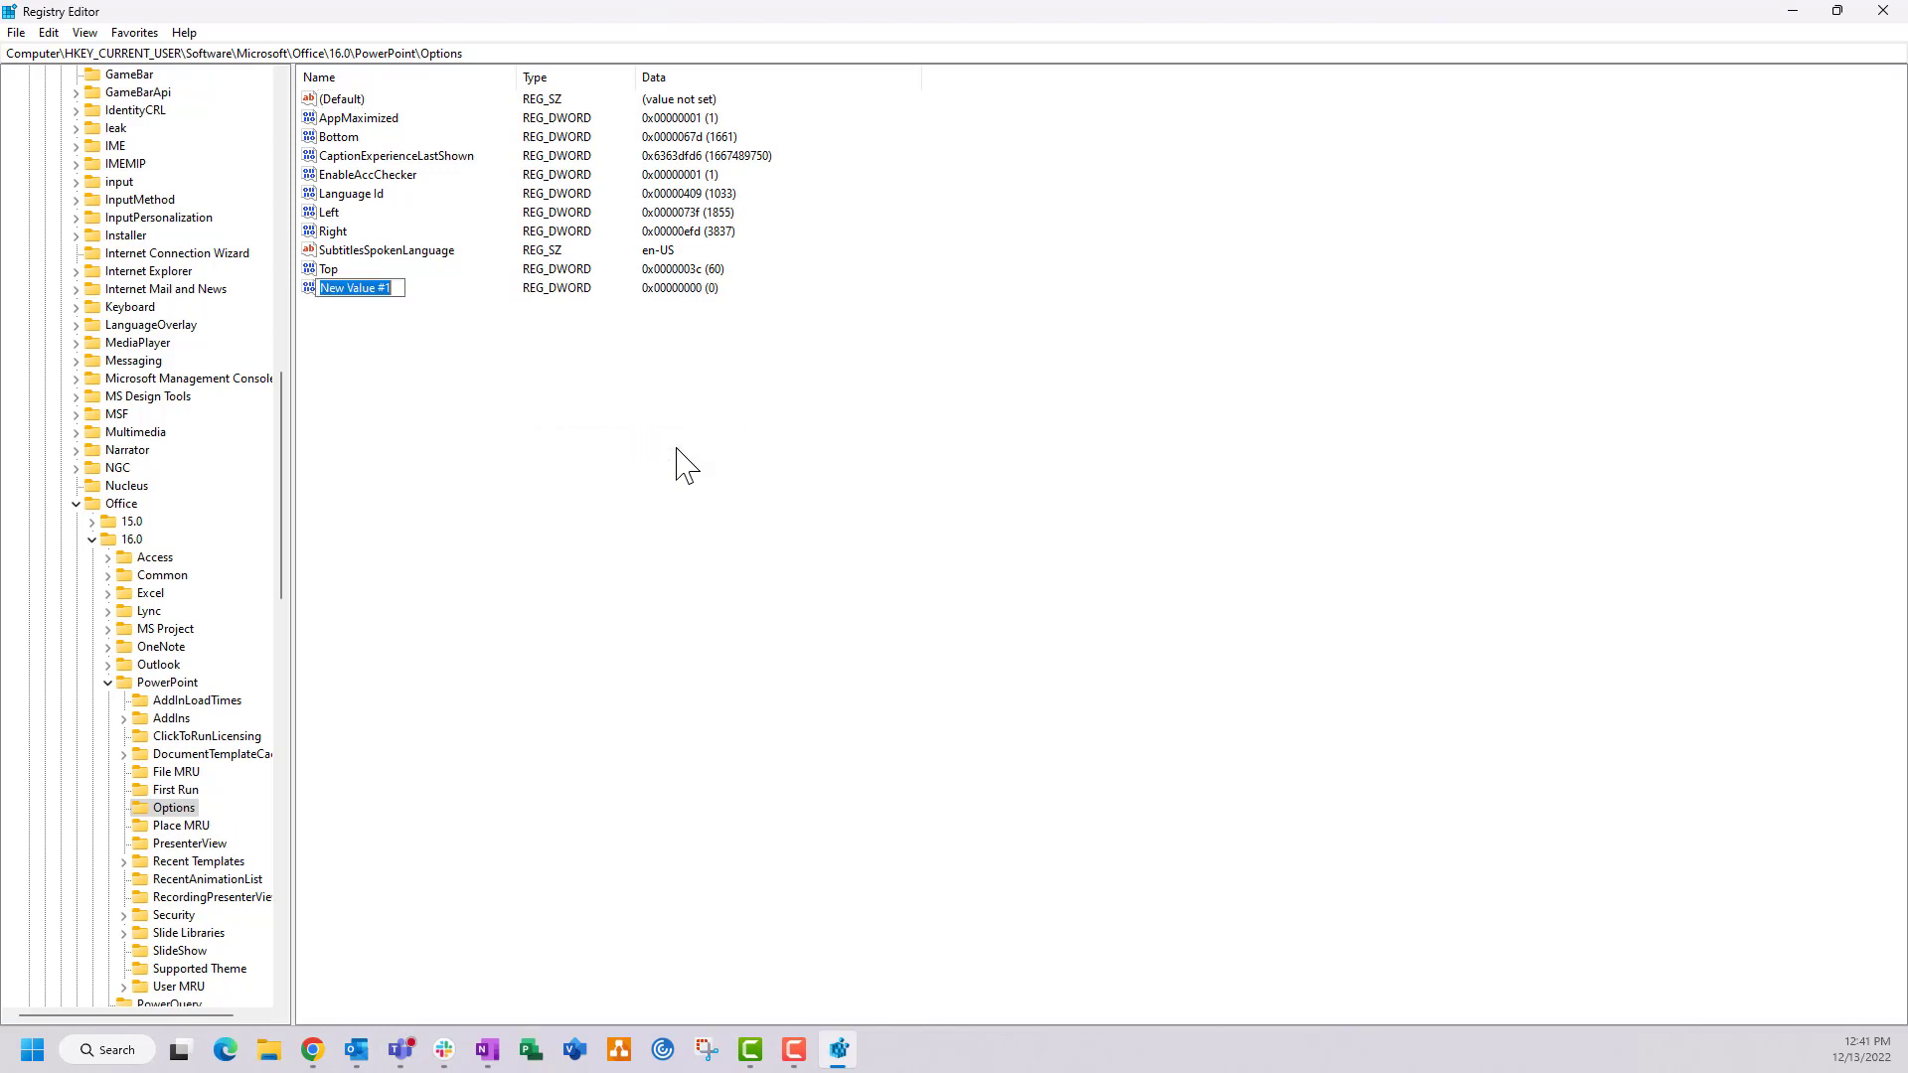
{"action": "type", "text": "ExportBitmapResolution"}
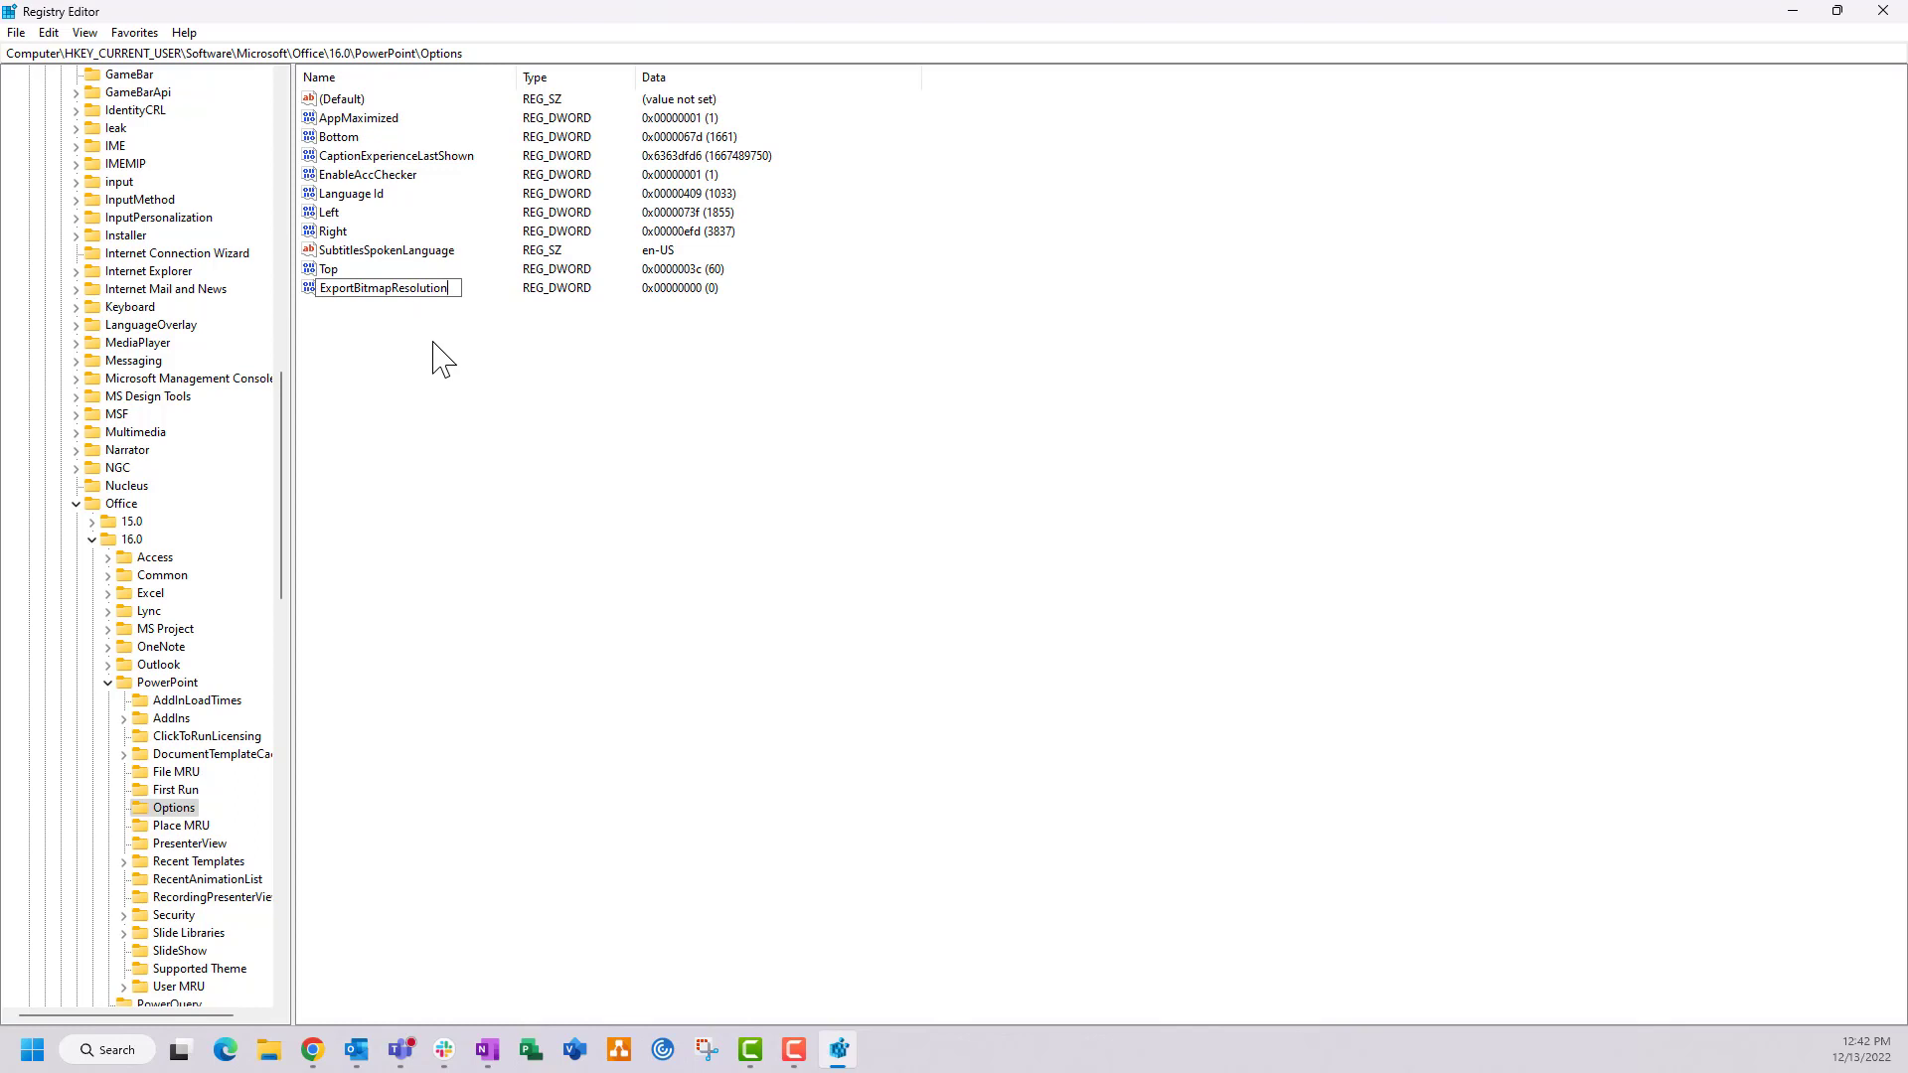
{"action": "key", "text": "Return"}
- Set ExportBitmapResolution's data to 300 in Decimal base (0x0000012c)
{"action": "right_click", "coordinate": [392, 291]}
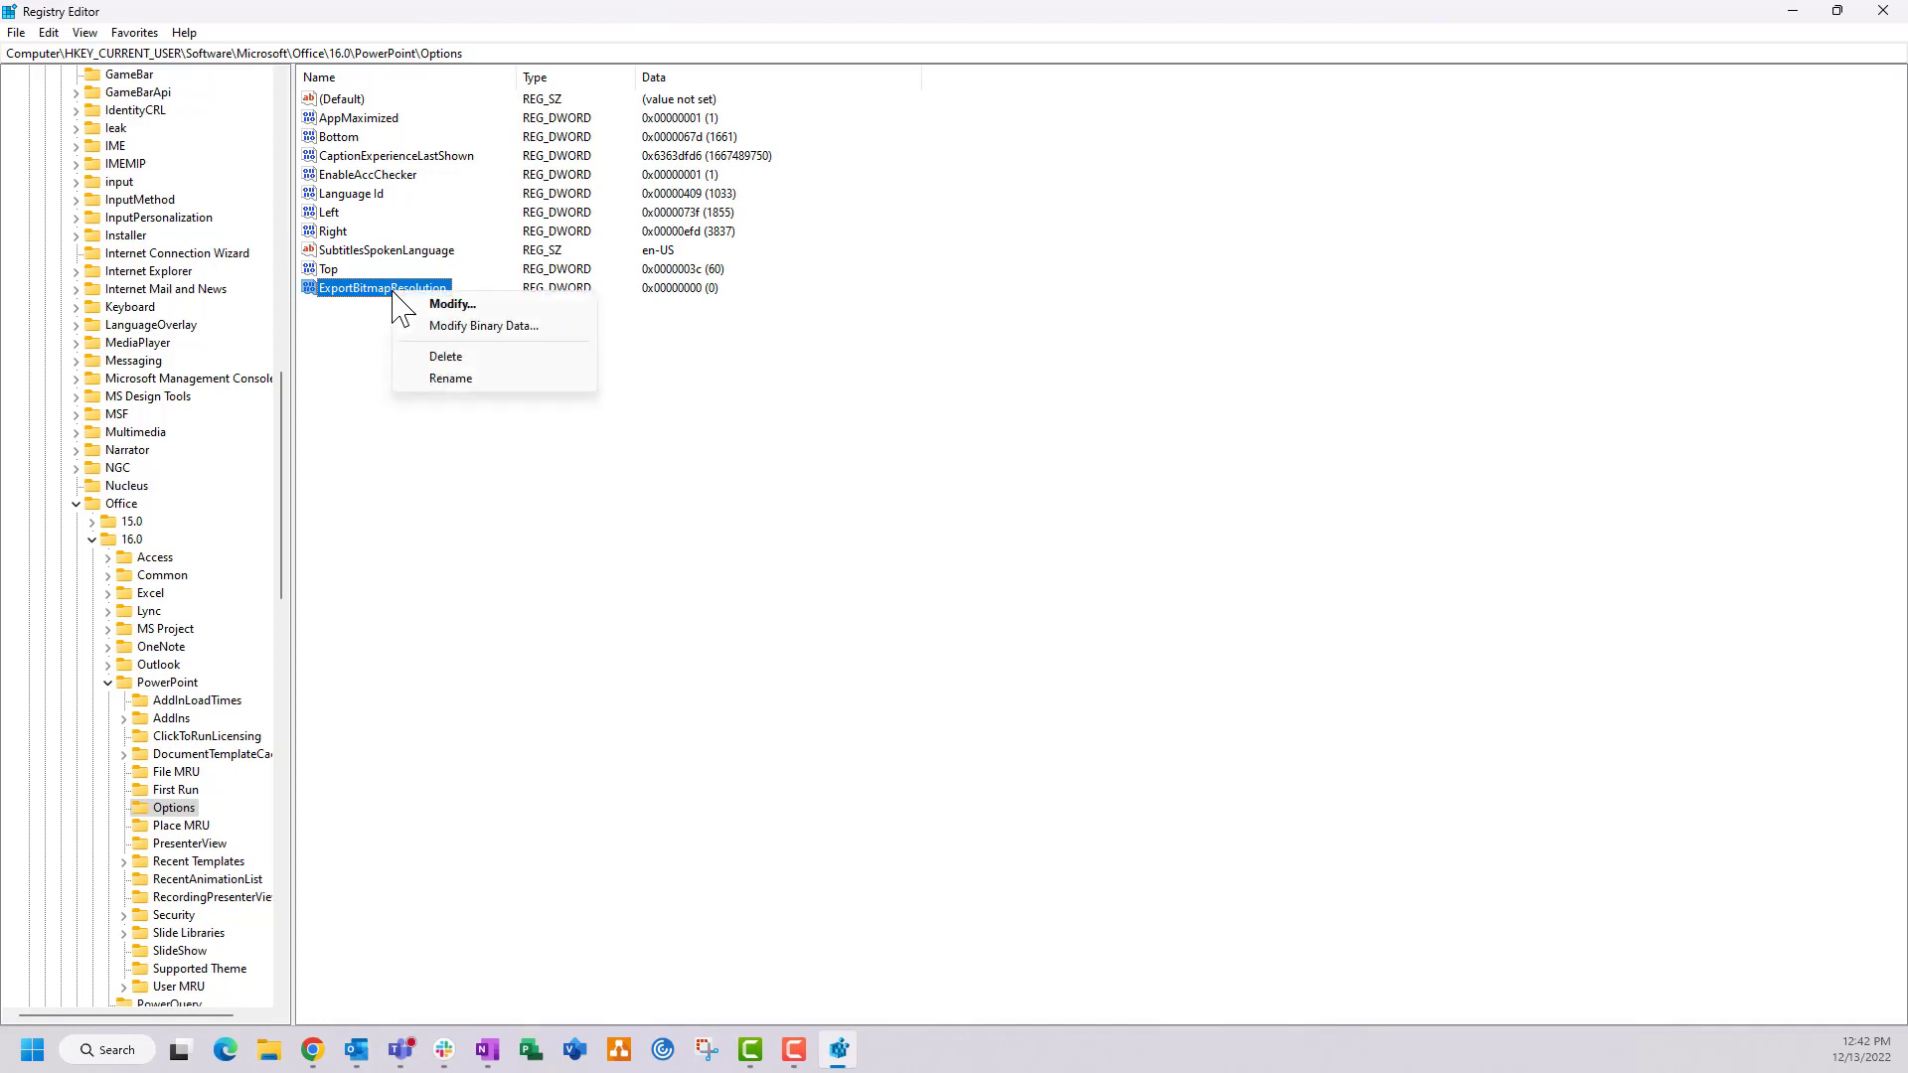
{"action": "left_click", "coordinate": [453, 304]}
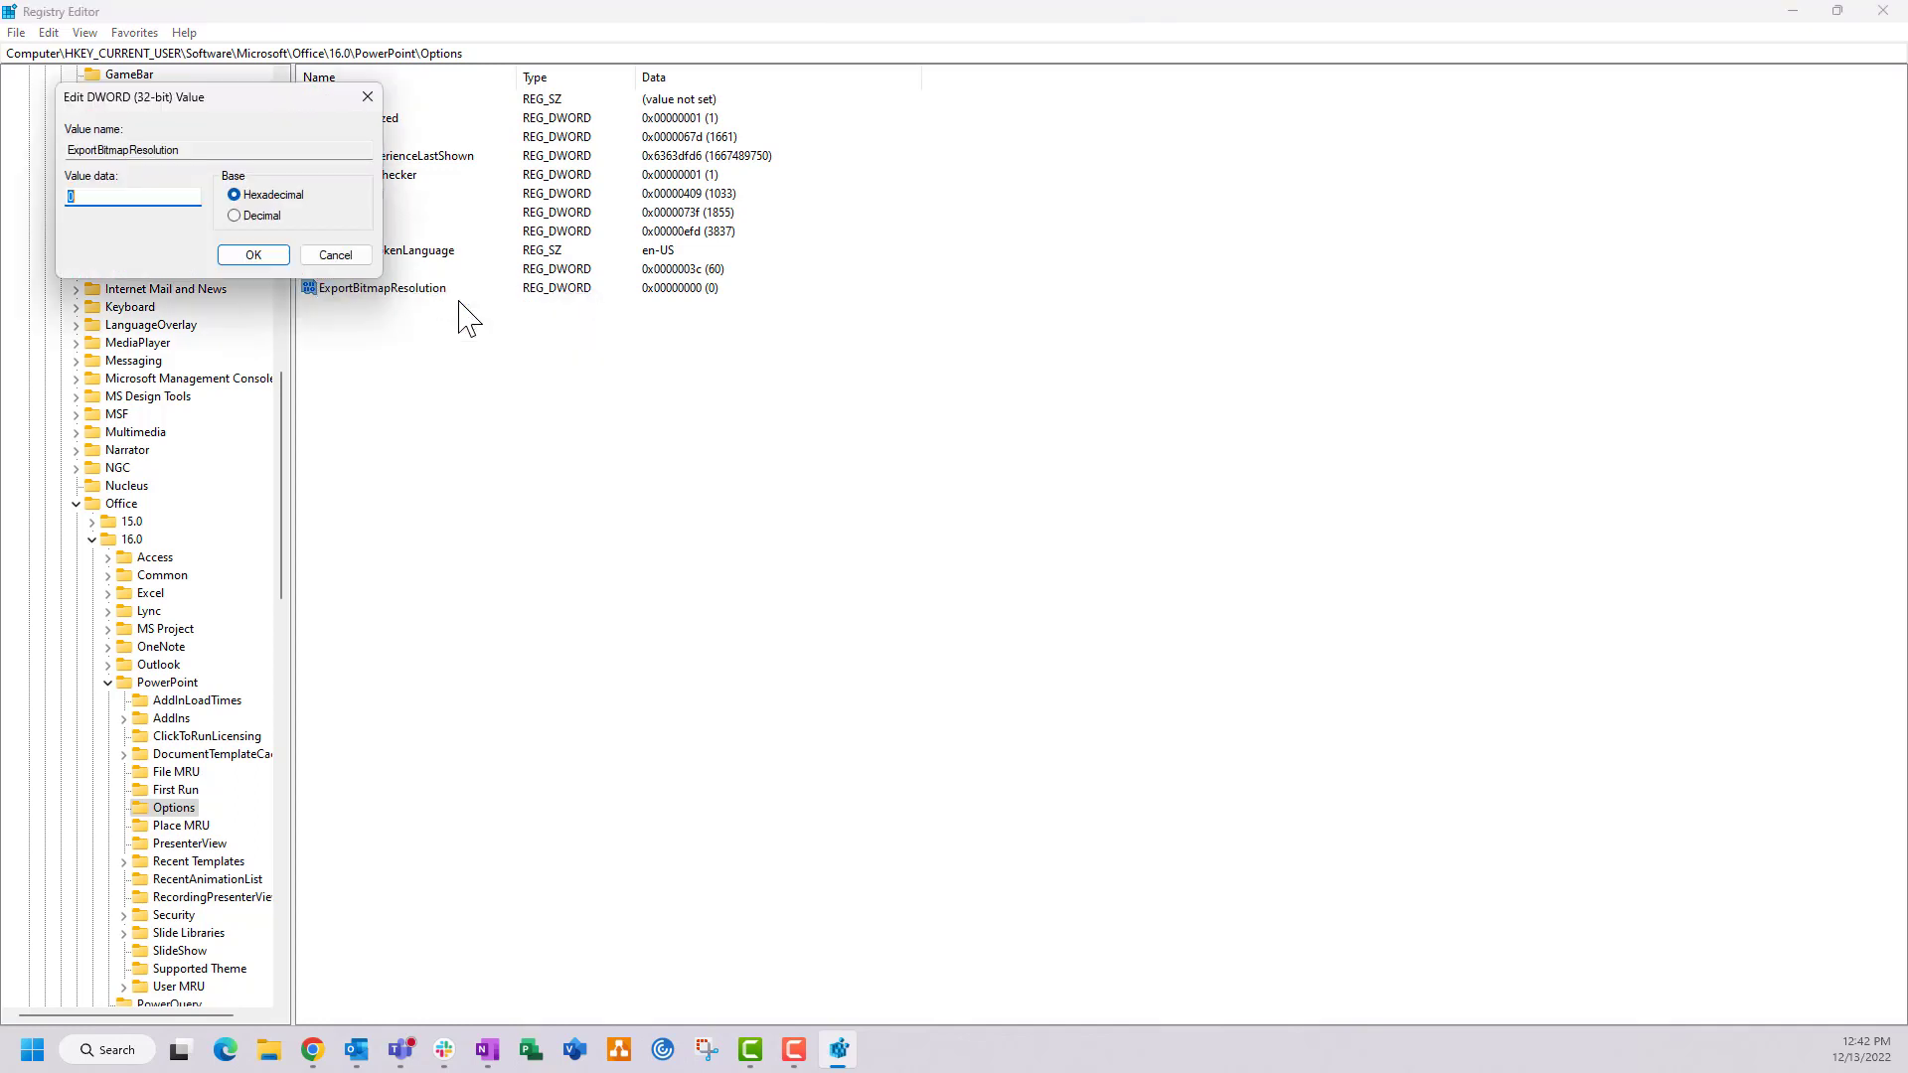
{"action": "left_click_drag", "start_coordinate": [219, 93], "coordinate": [524, 239]}
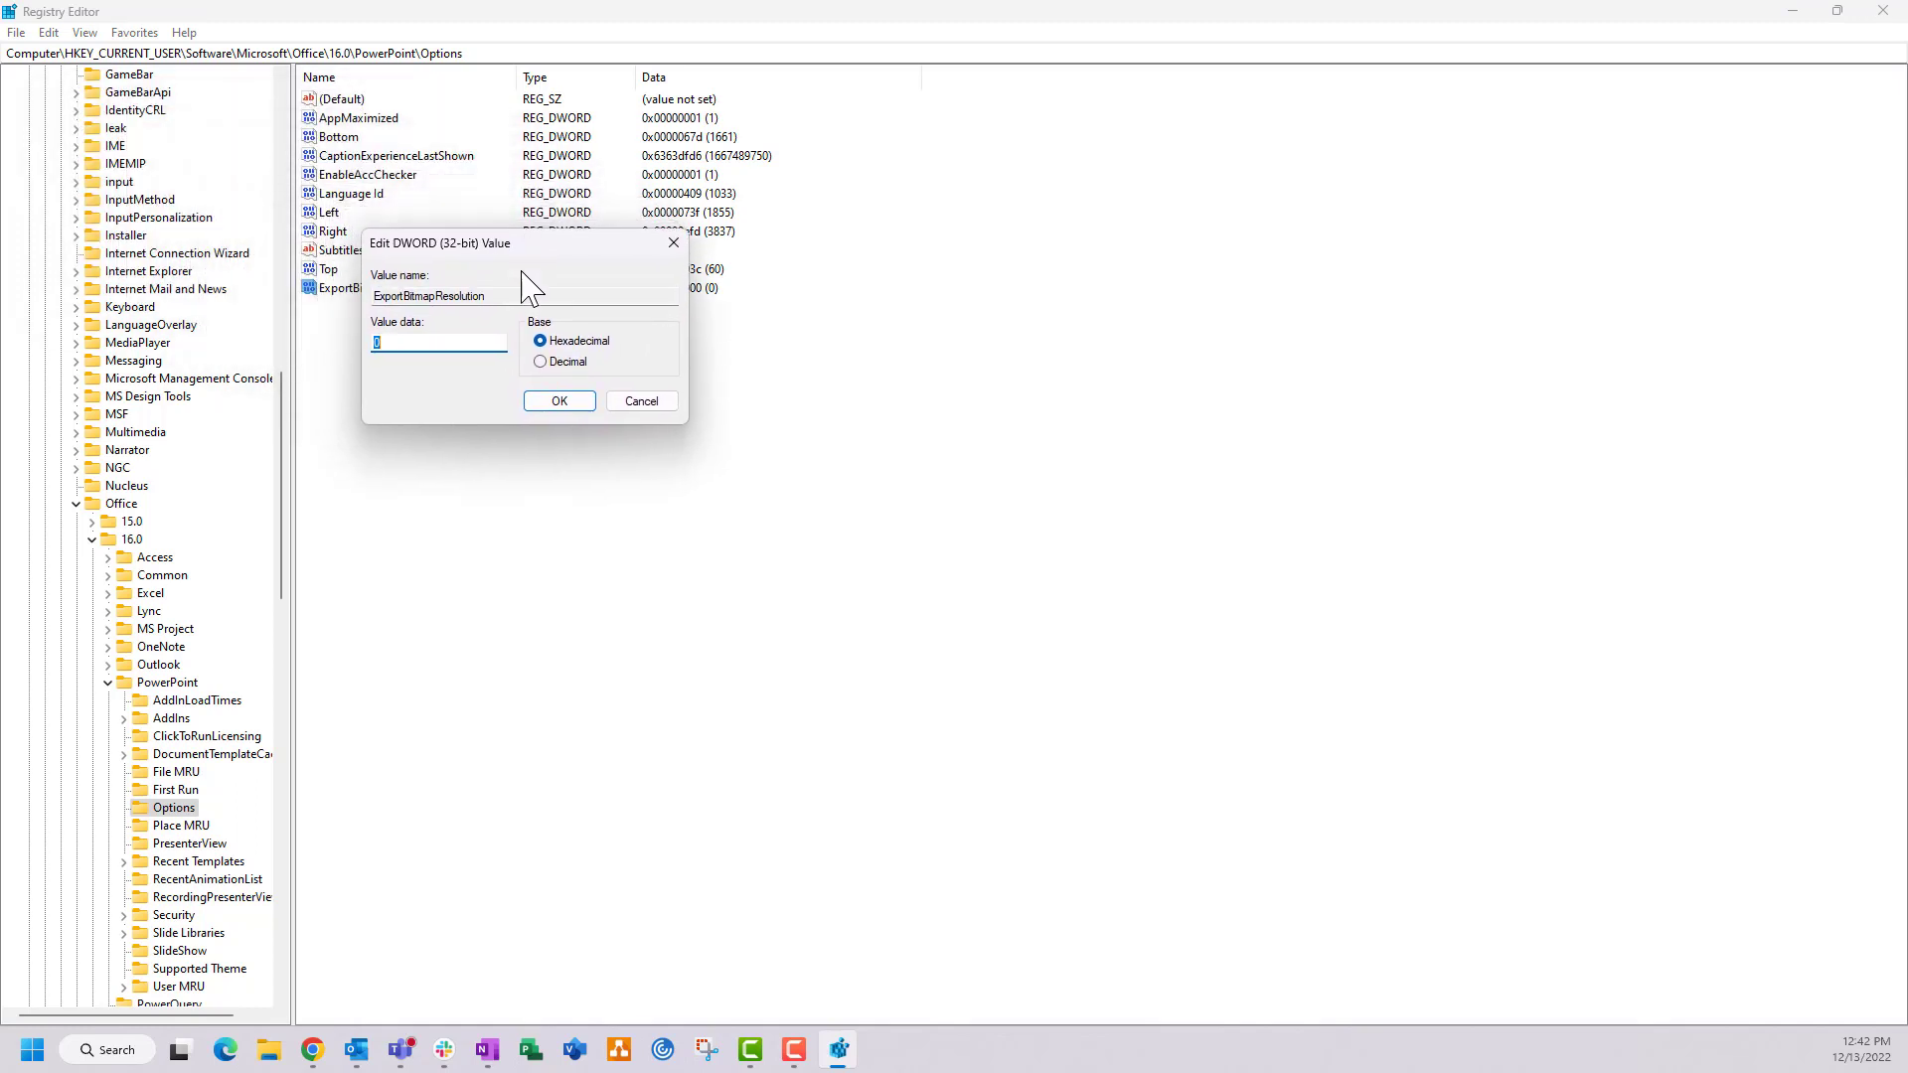
{"action": "left_click", "coordinate": [540, 363]}
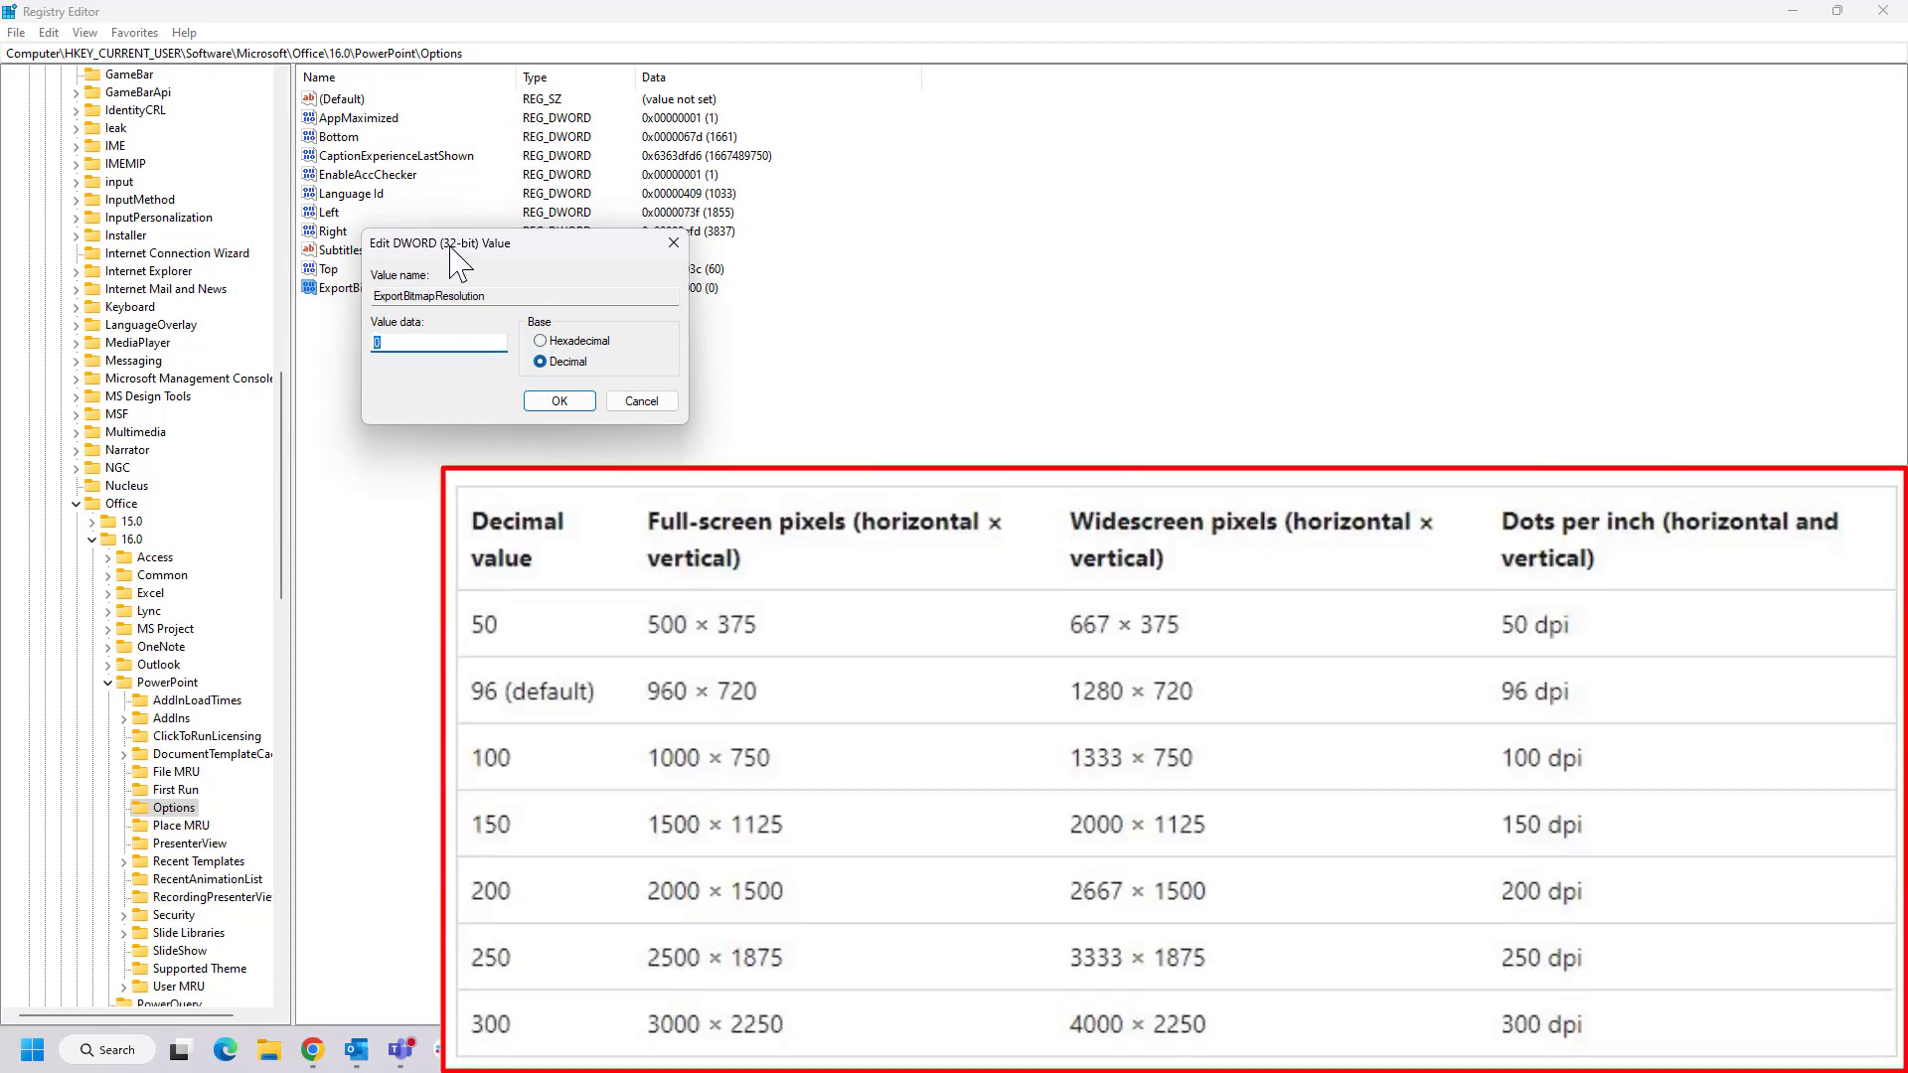
{"action": "left_click_drag", "start_coordinate": [452, 244], "coordinate": [558, 262]}
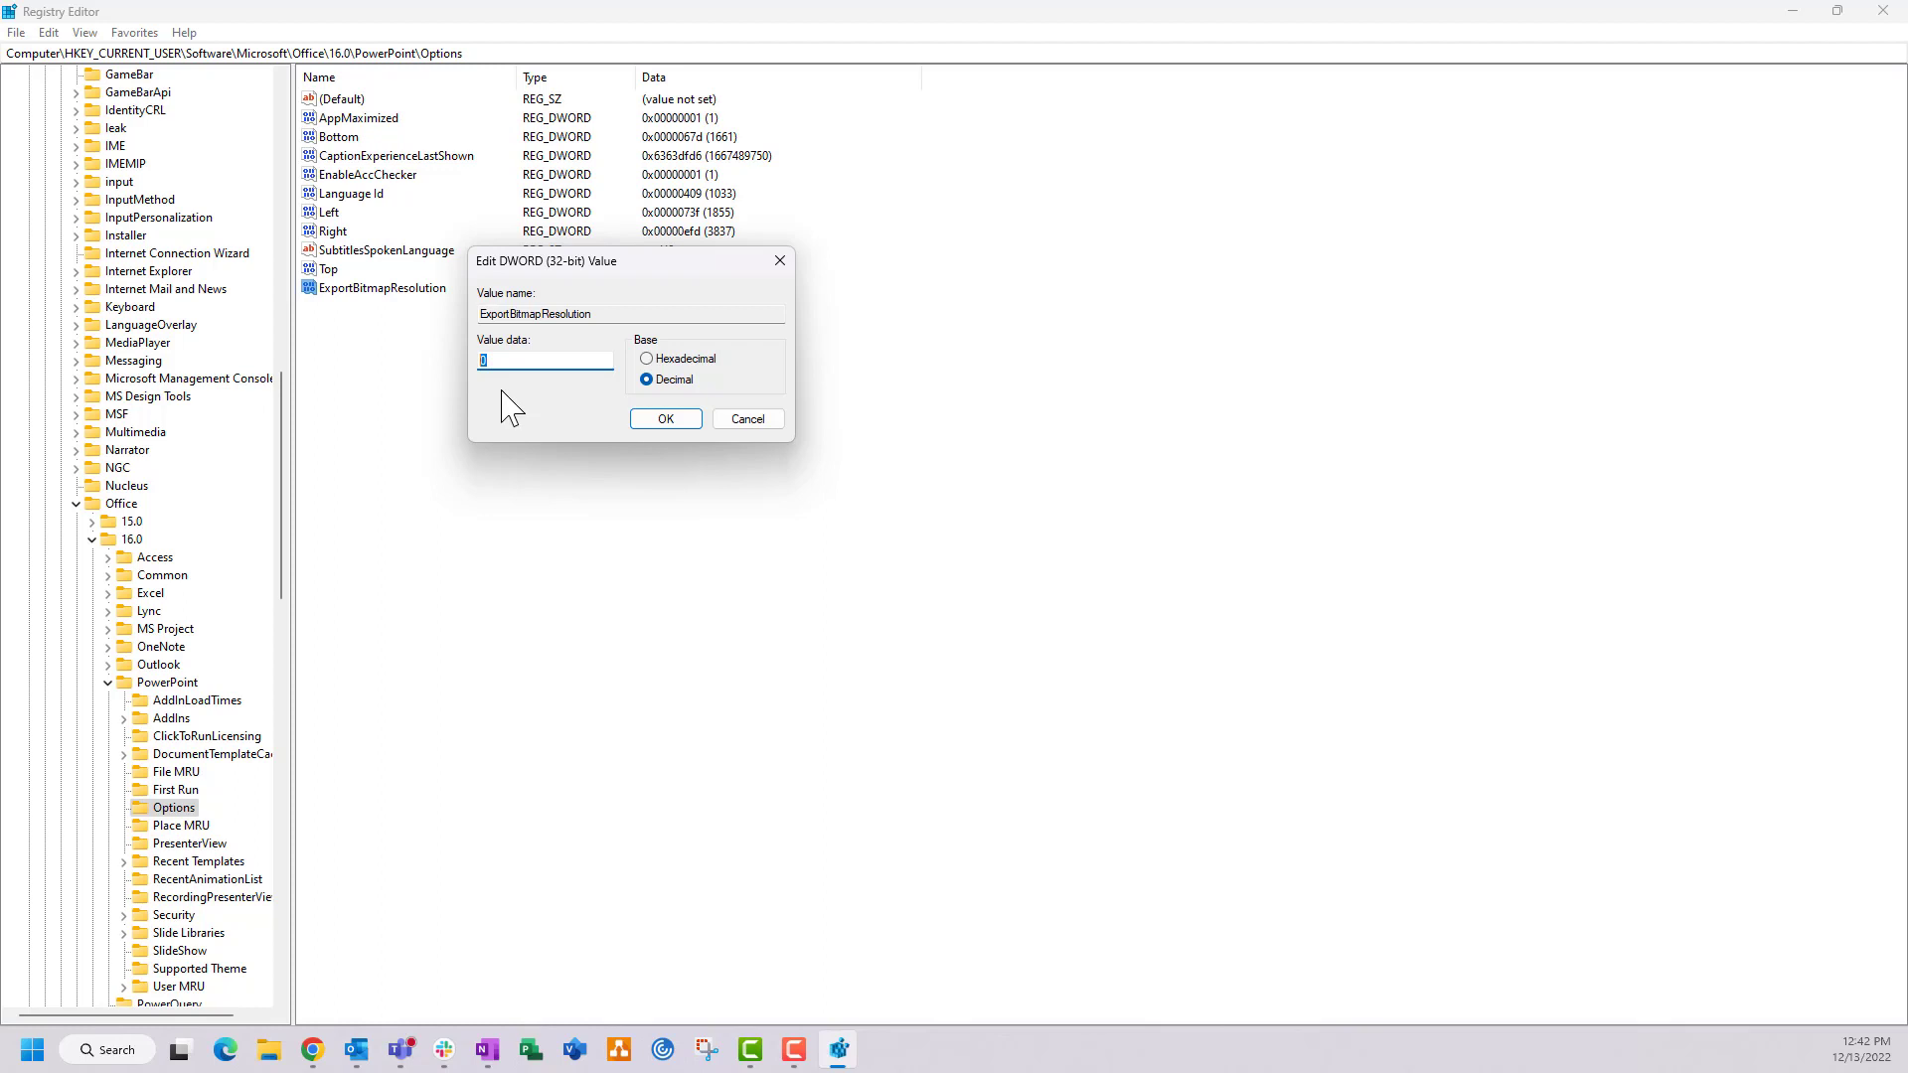
{"action": "type", "text": "300"}
{"action": "left_click", "coordinate": [675, 418]}
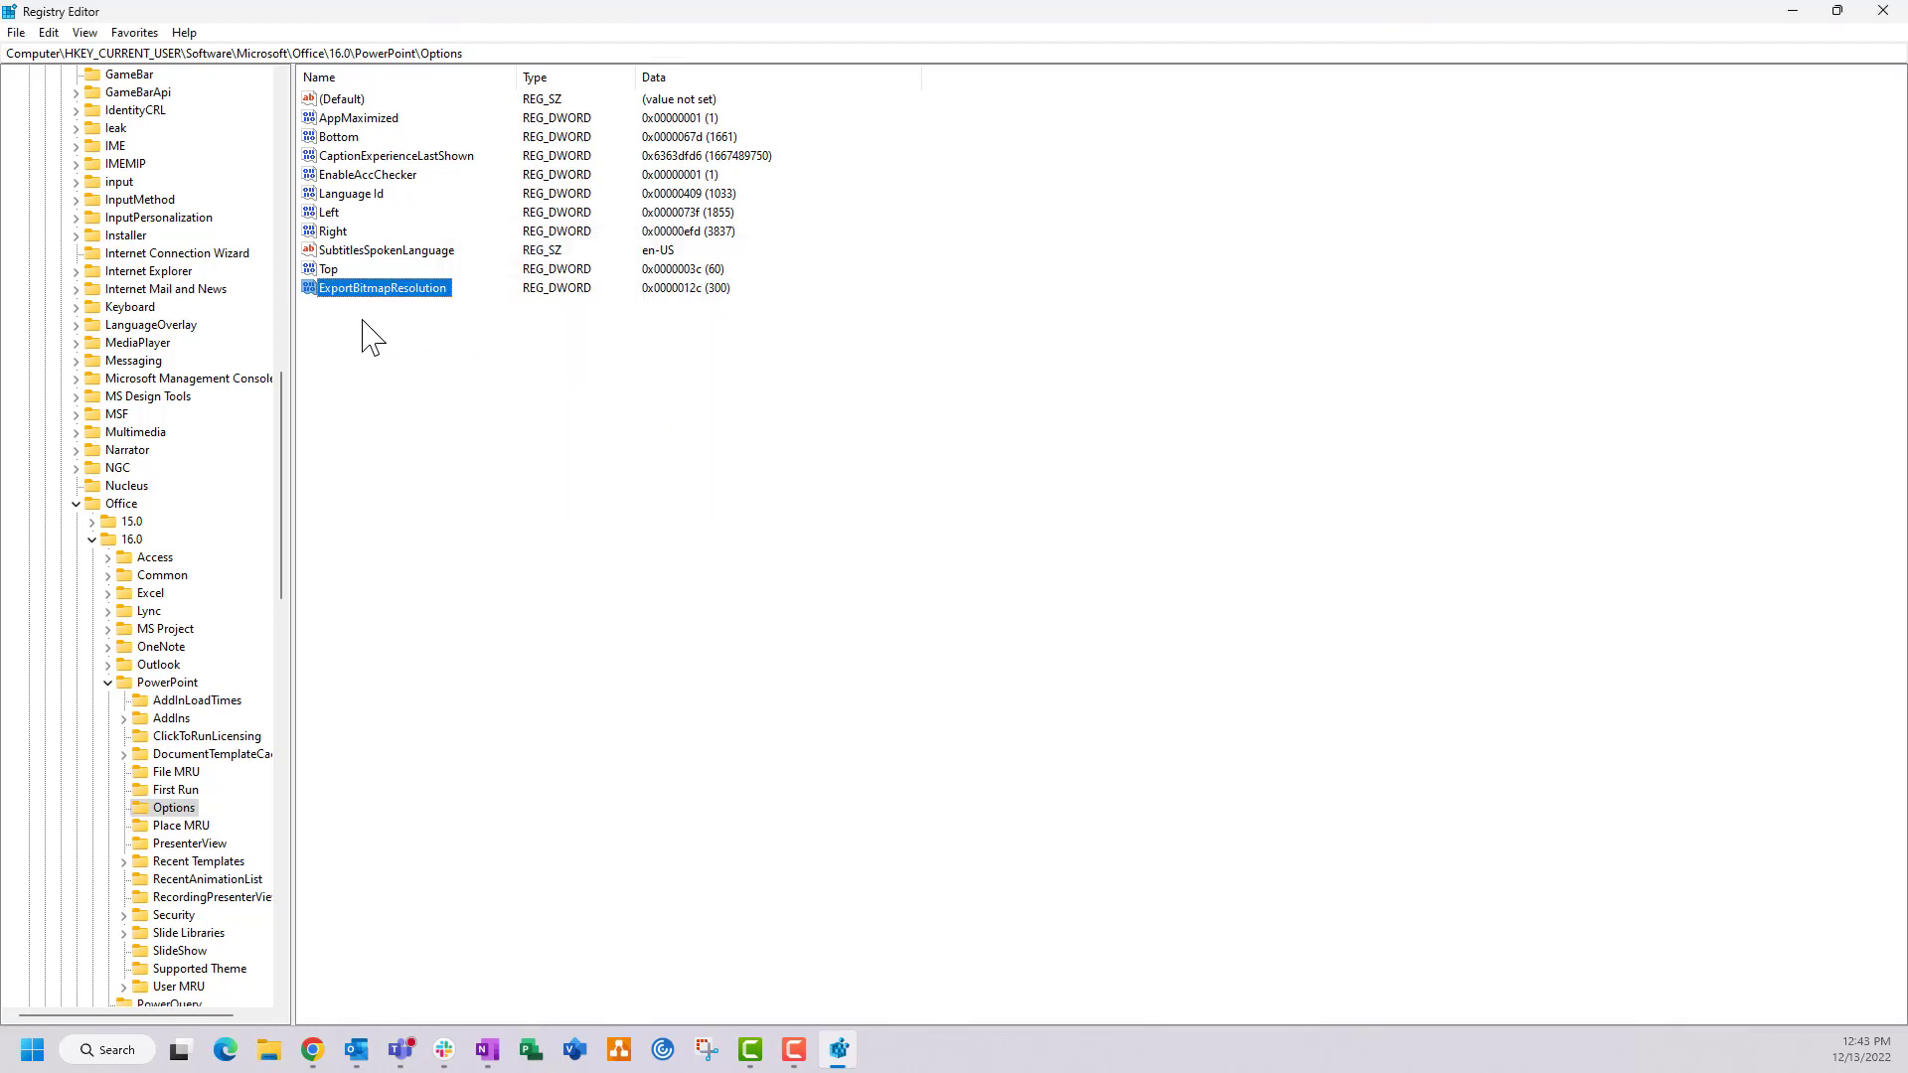
{"action": "left_click", "coordinate": [16, 32]}
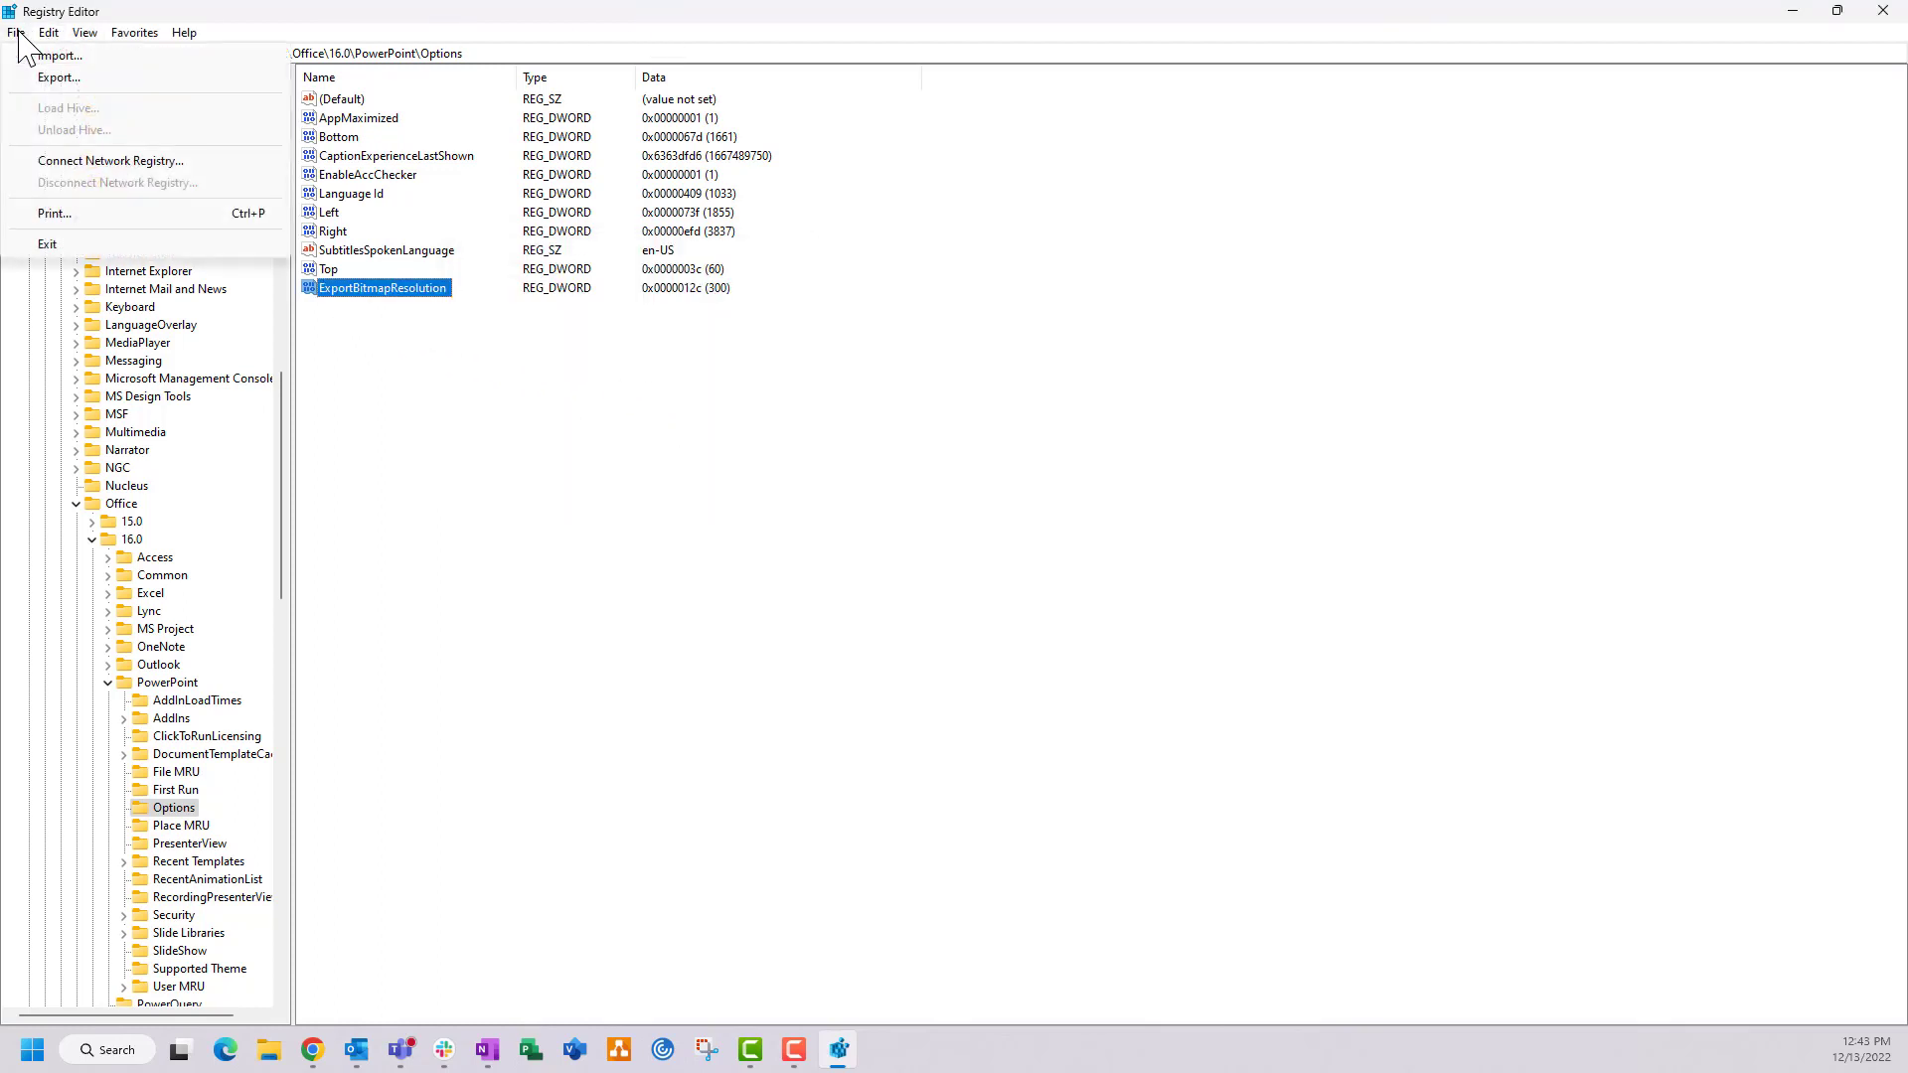
- Exit Registry Editor, close PowerPoint's Office Timeline pane, and bring up slide 4 before opening File
{"action": "left_click", "coordinate": [69, 256]}
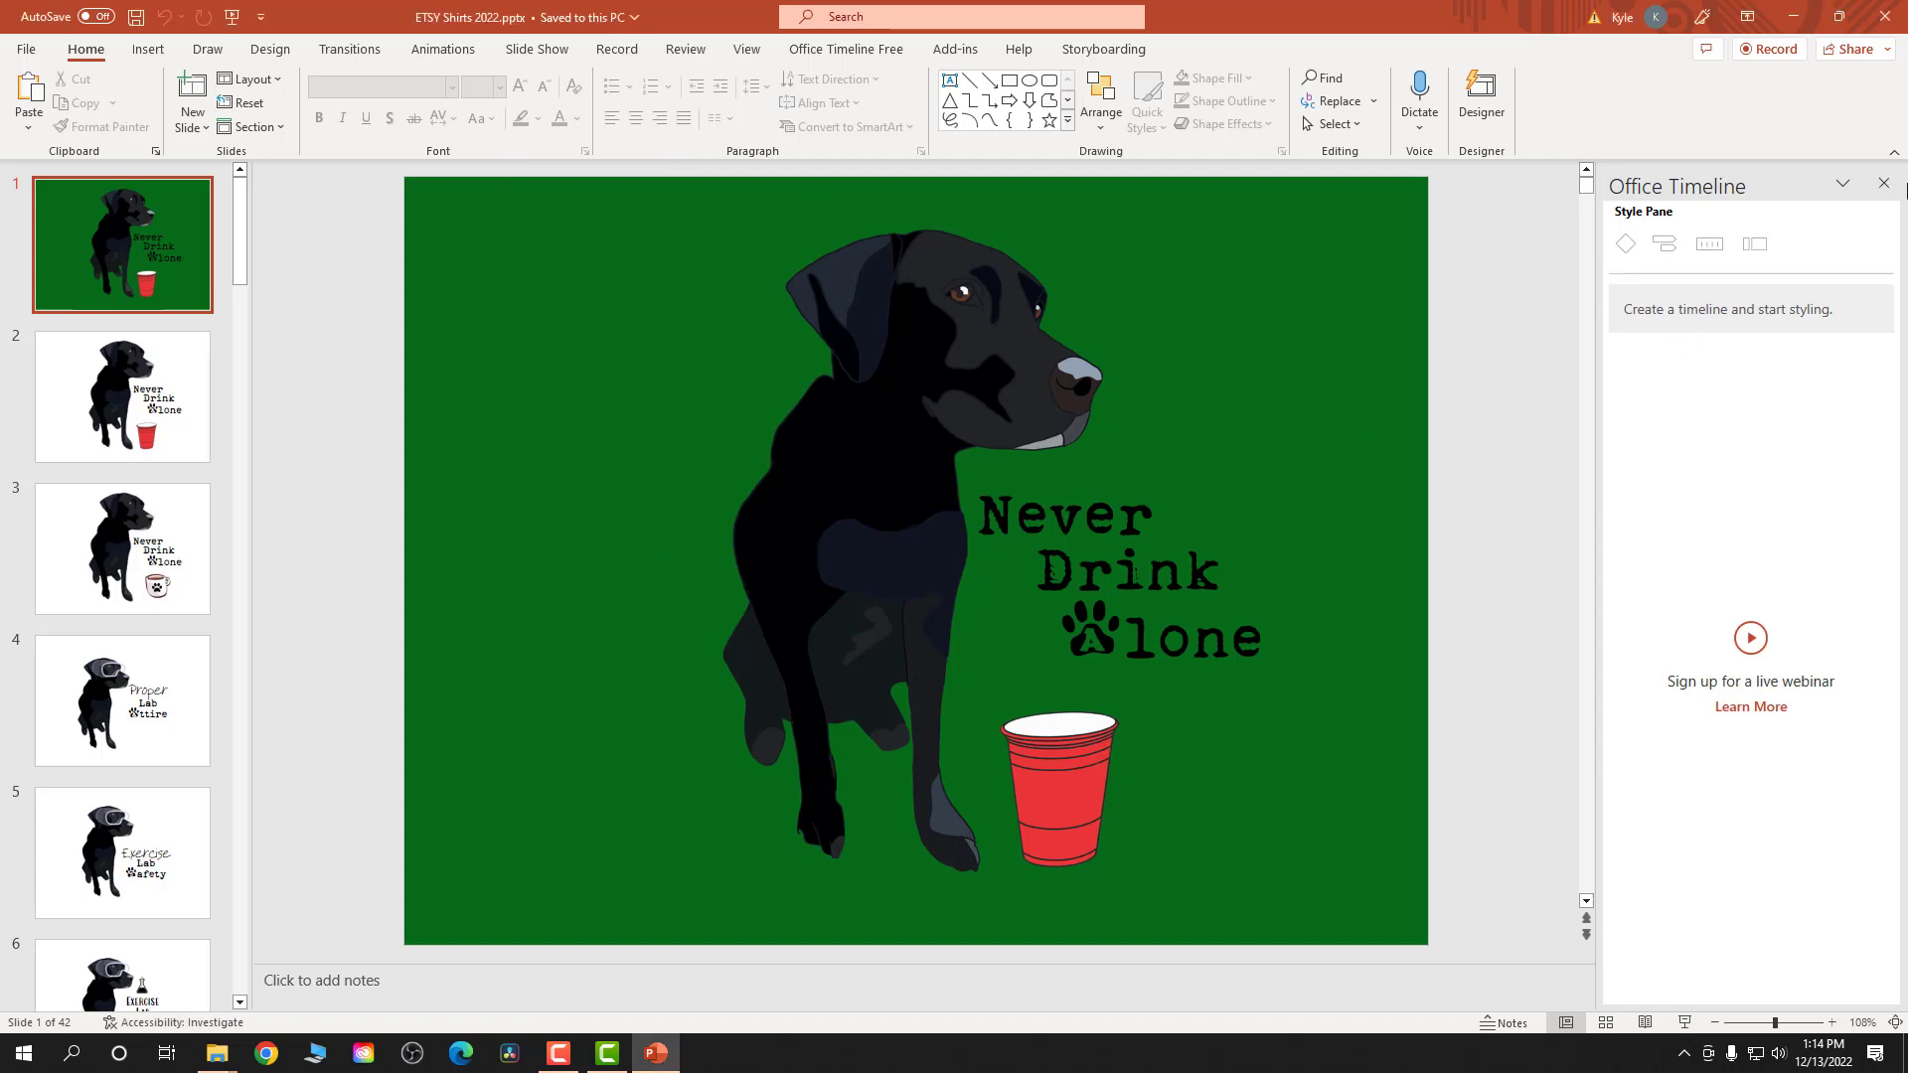
{"action": "left_click", "coordinate": [1885, 185]}
{"action": "left_click", "coordinate": [186, 840]}
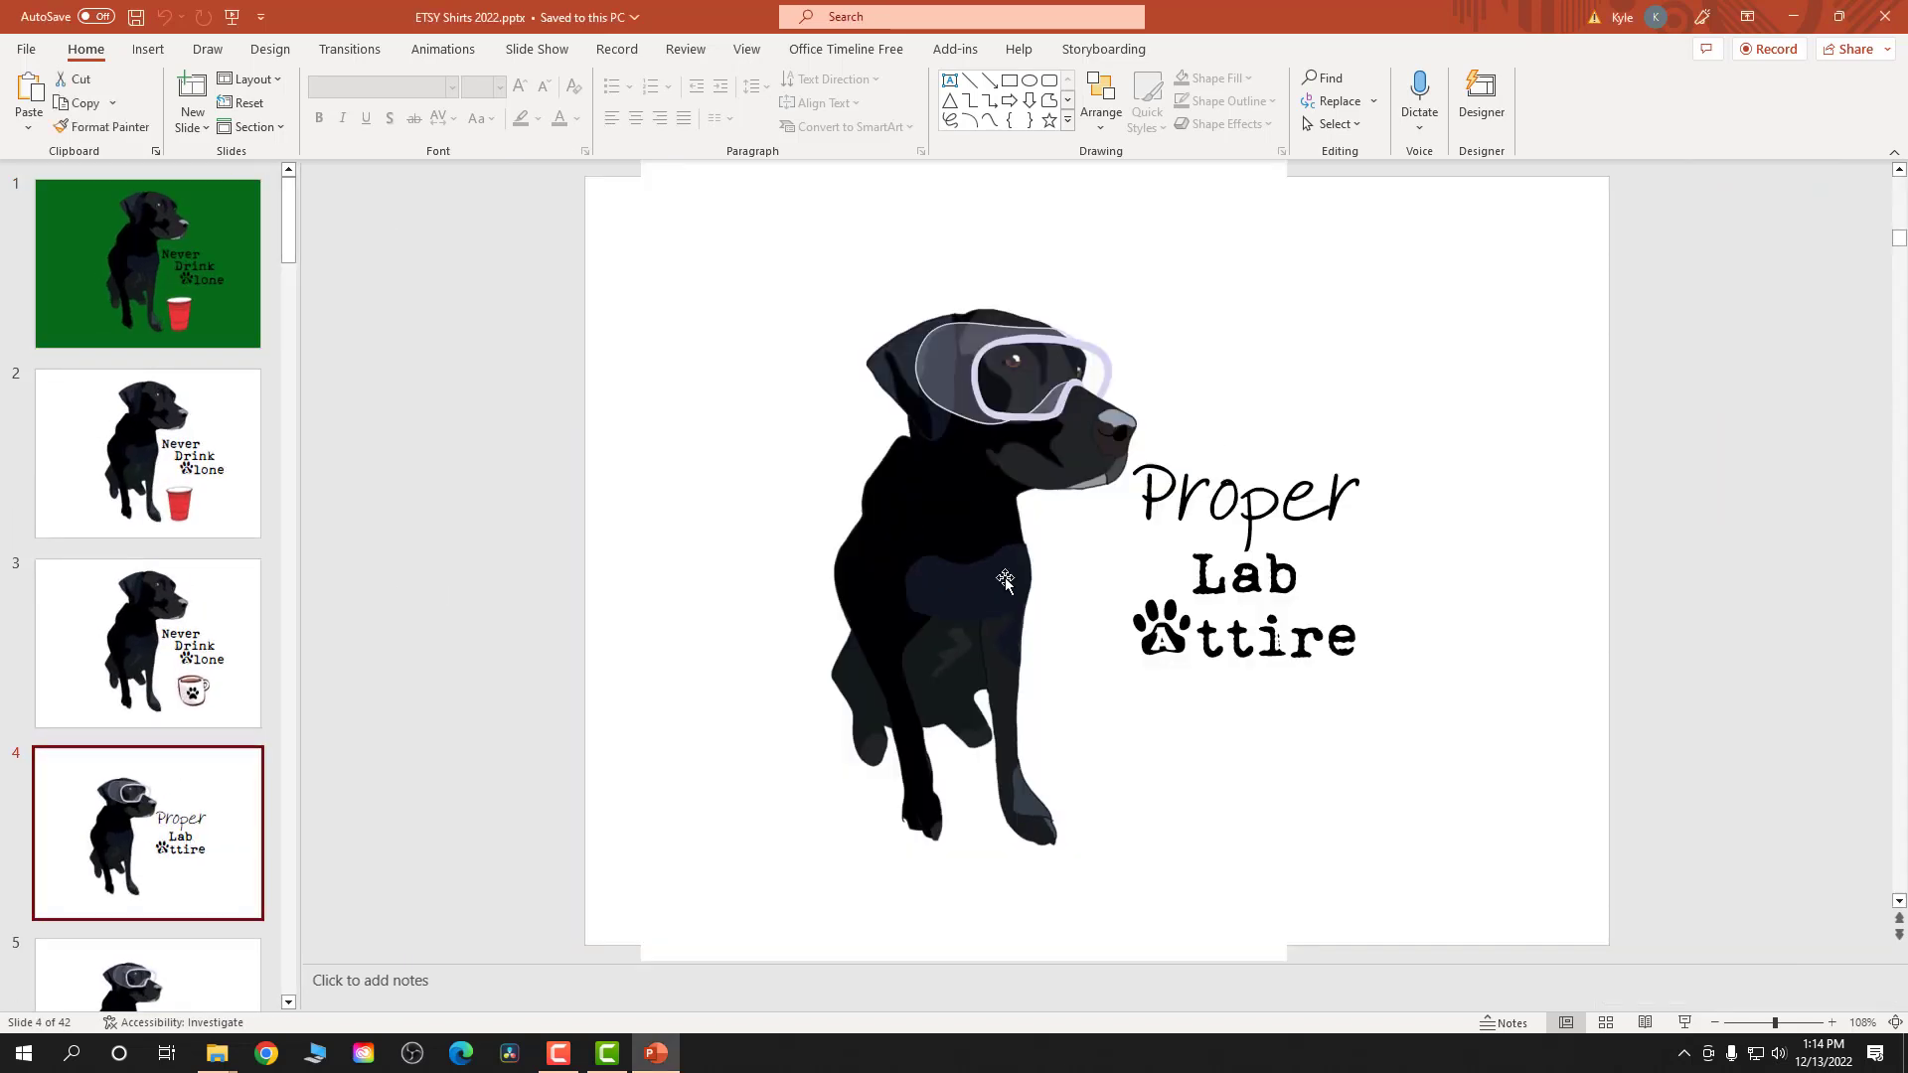
{"action": "left_click", "coordinate": [26, 49]}
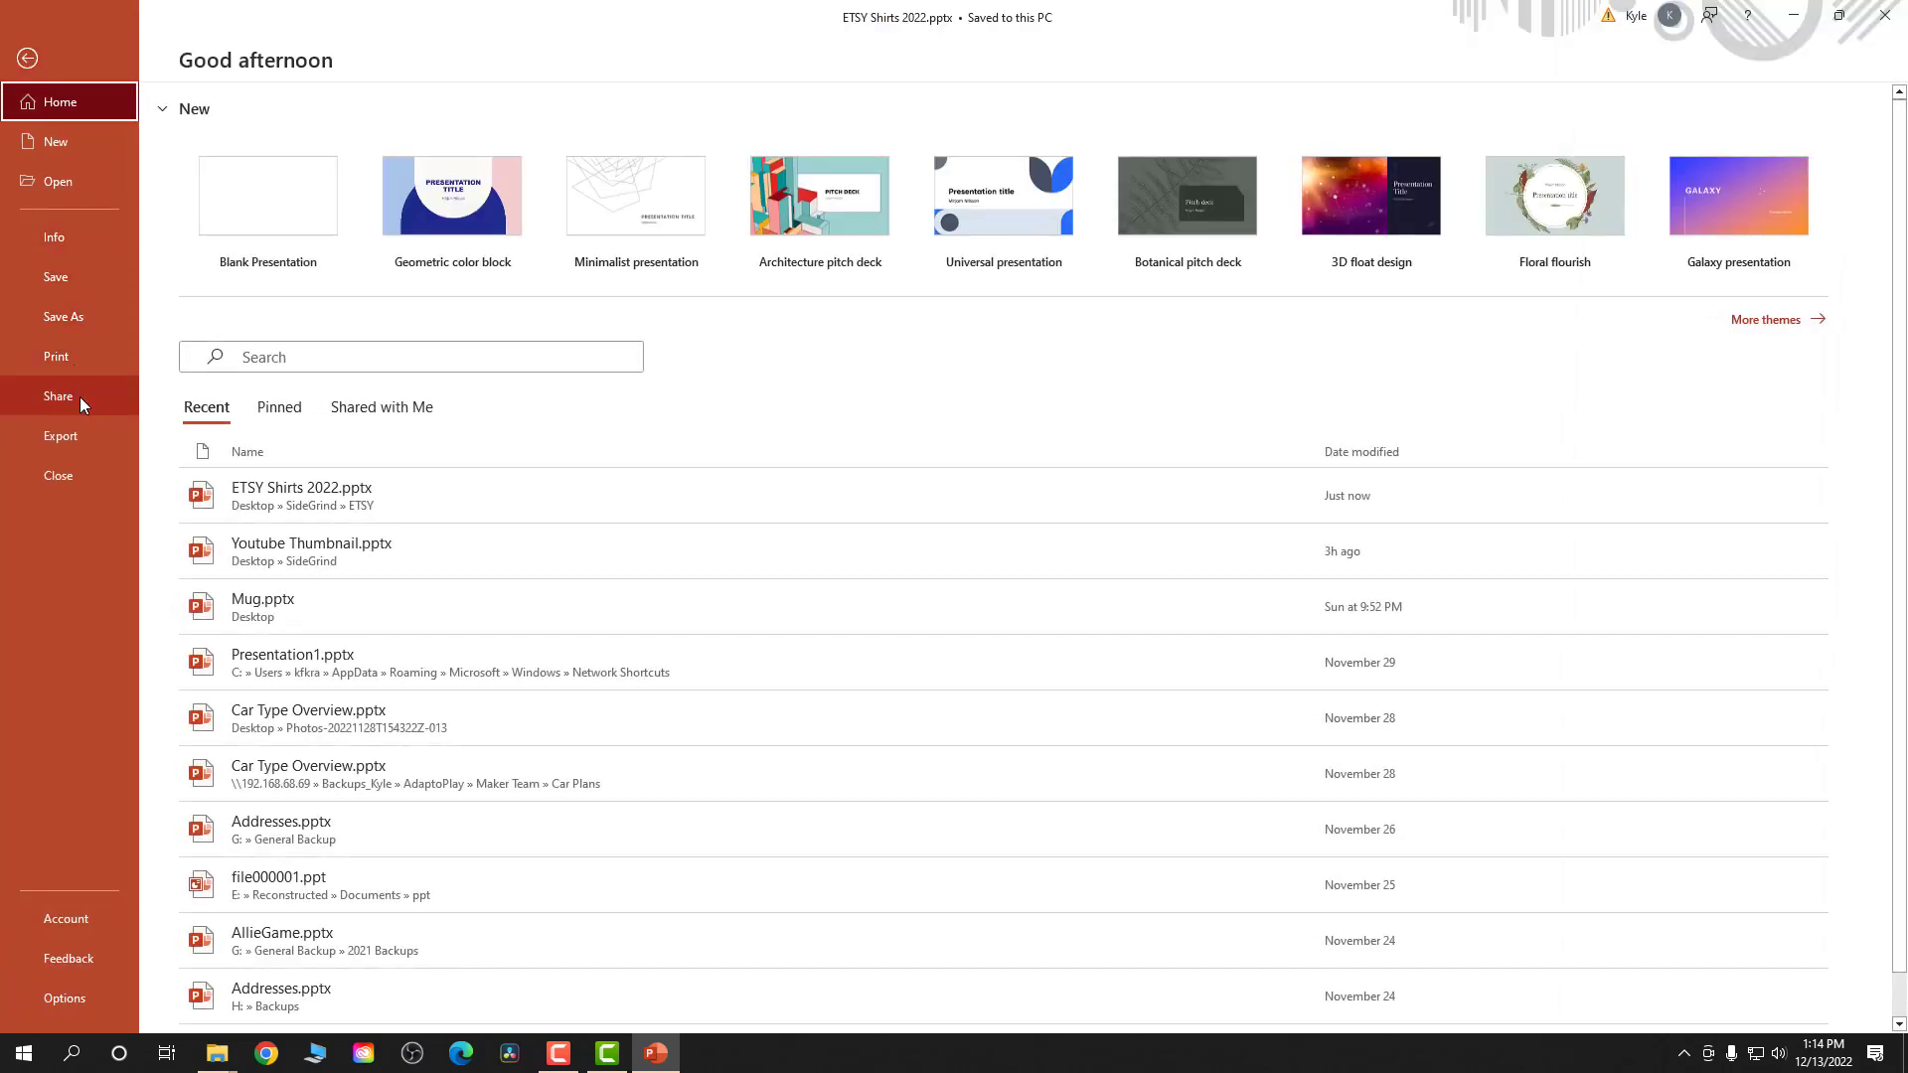
- Start a Save As through Browse and choose the Desktop as the save location
{"action": "left_click", "coordinate": [71, 316]}
{"action": "left_click", "coordinate": [319, 402]}
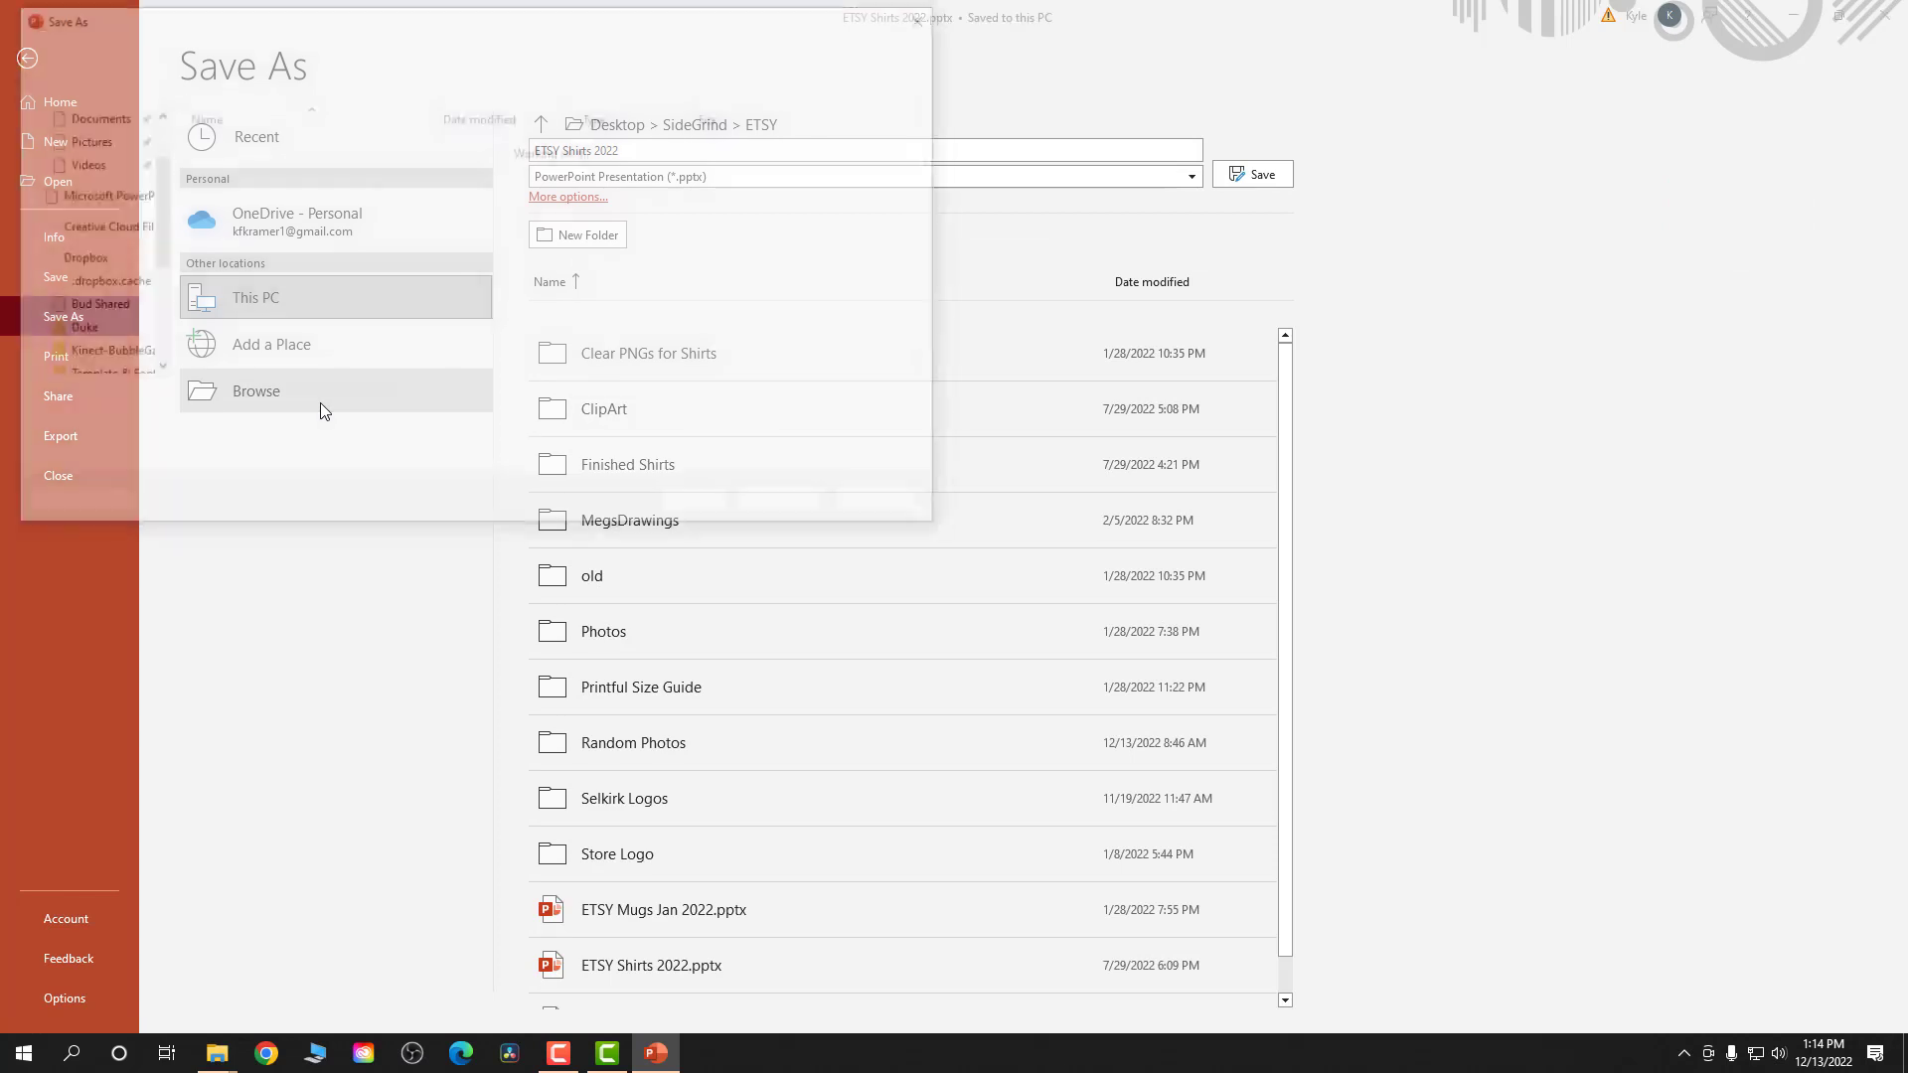
{"action": "left_click", "coordinate": [261, 426]}
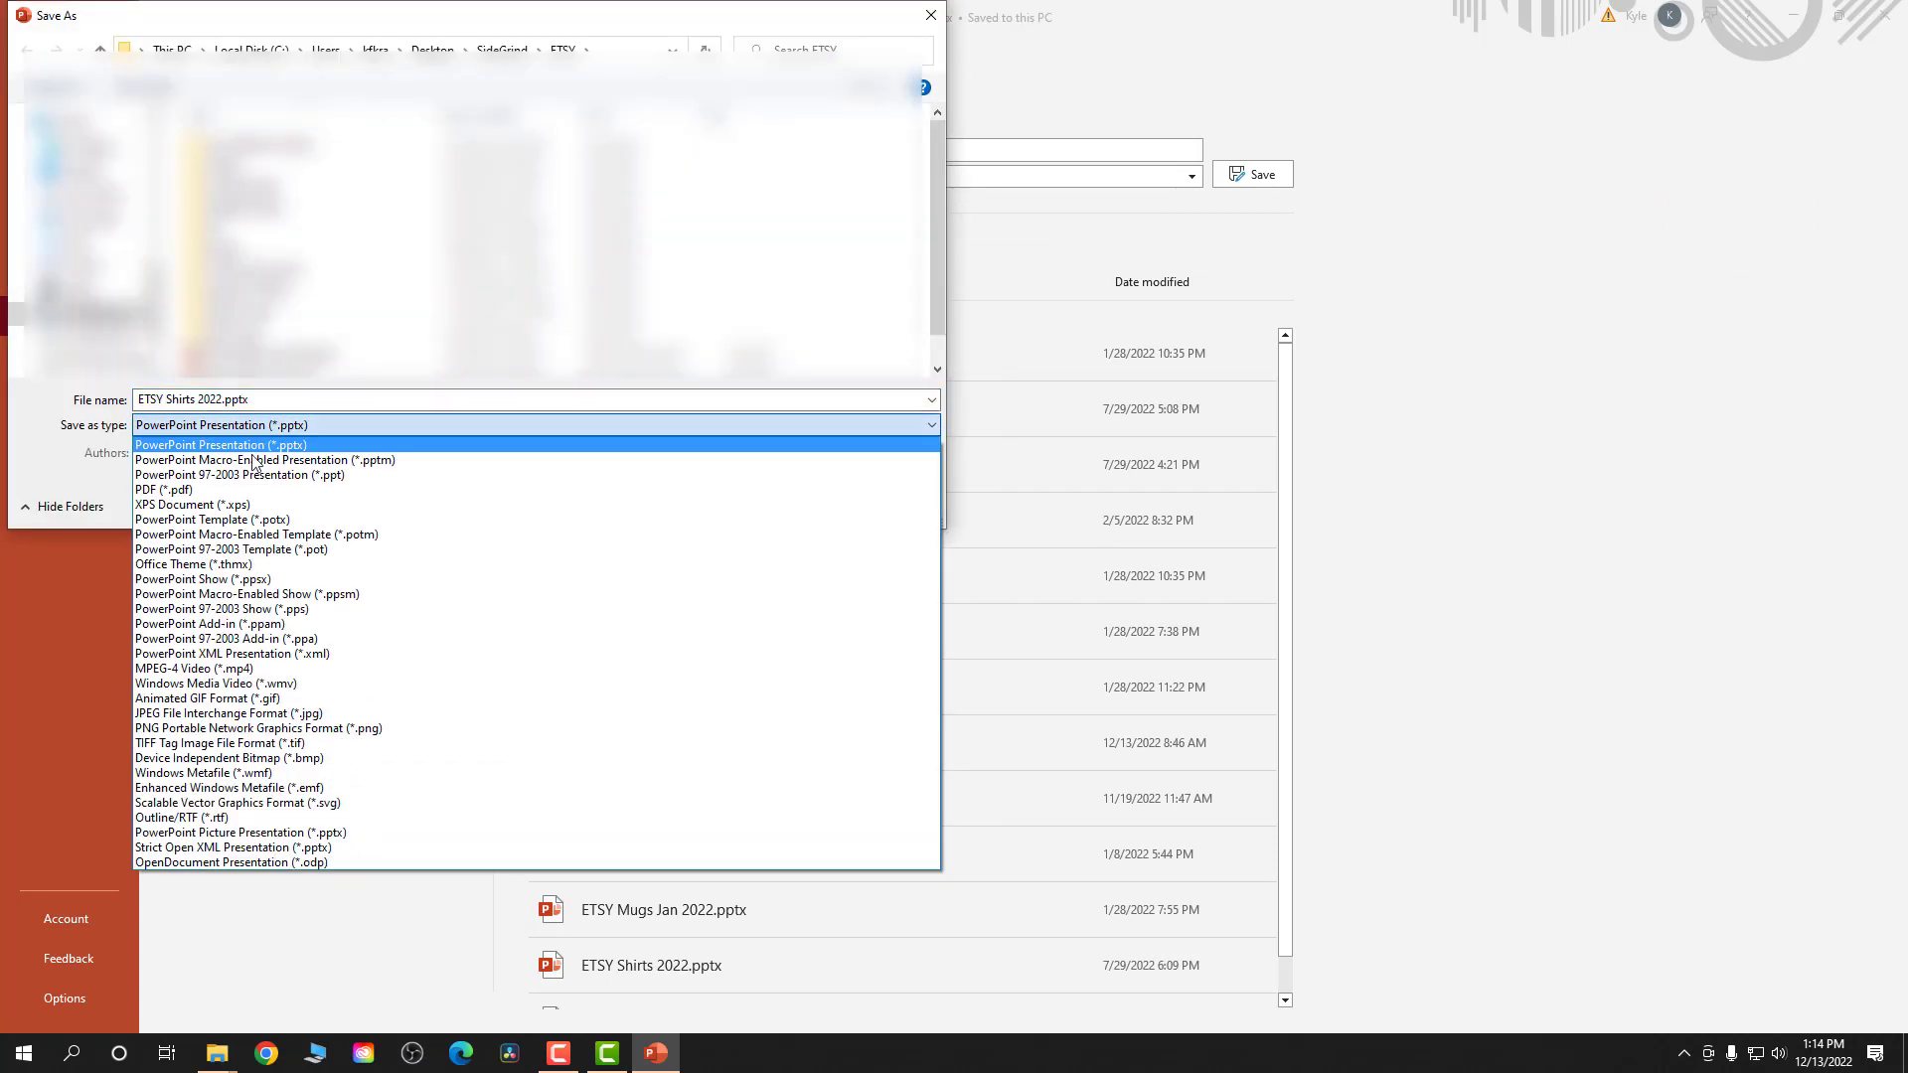
{"action": "left_click", "coordinate": [94, 176]}
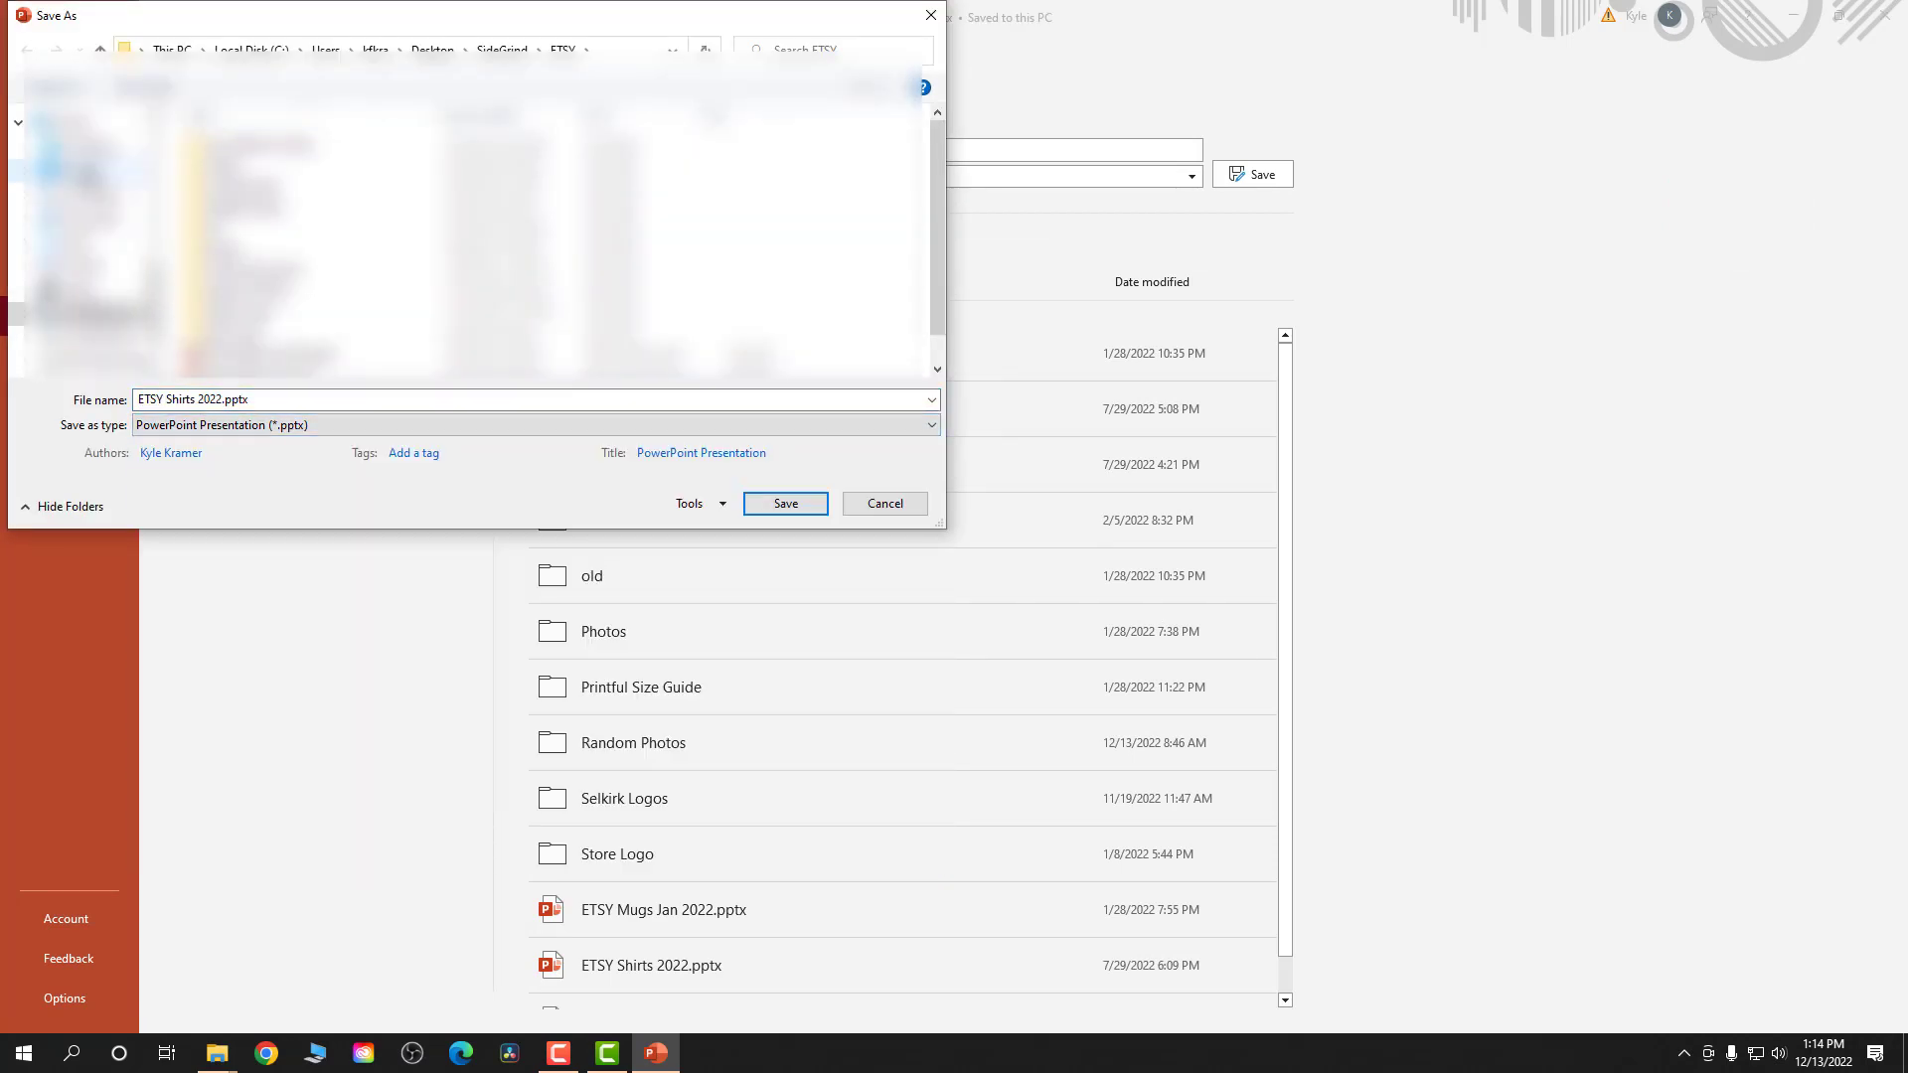
{"action": "left_click", "coordinate": [94, 174]}
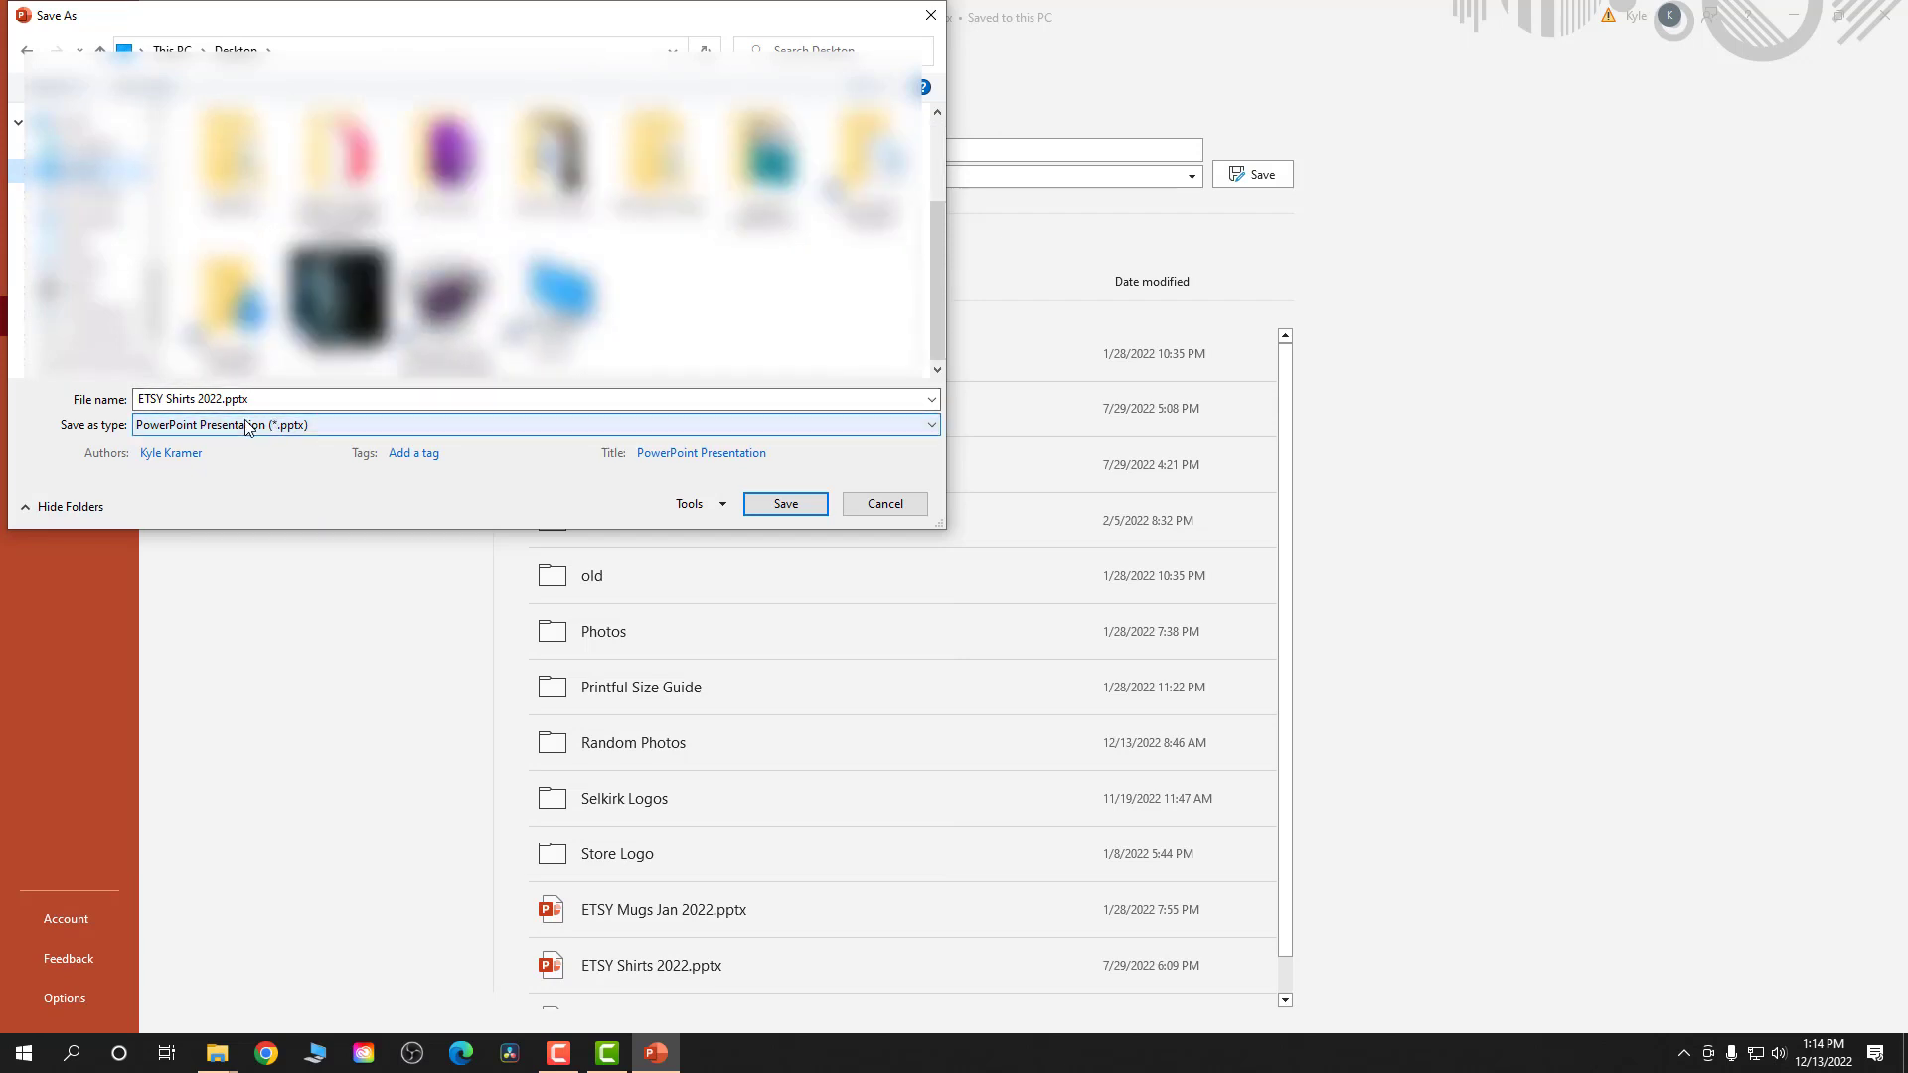
- Save only slide 4 as ETSY Shirts 2022.png, then open that image in Photos
{"action": "left_click", "coordinate": [348, 425]}
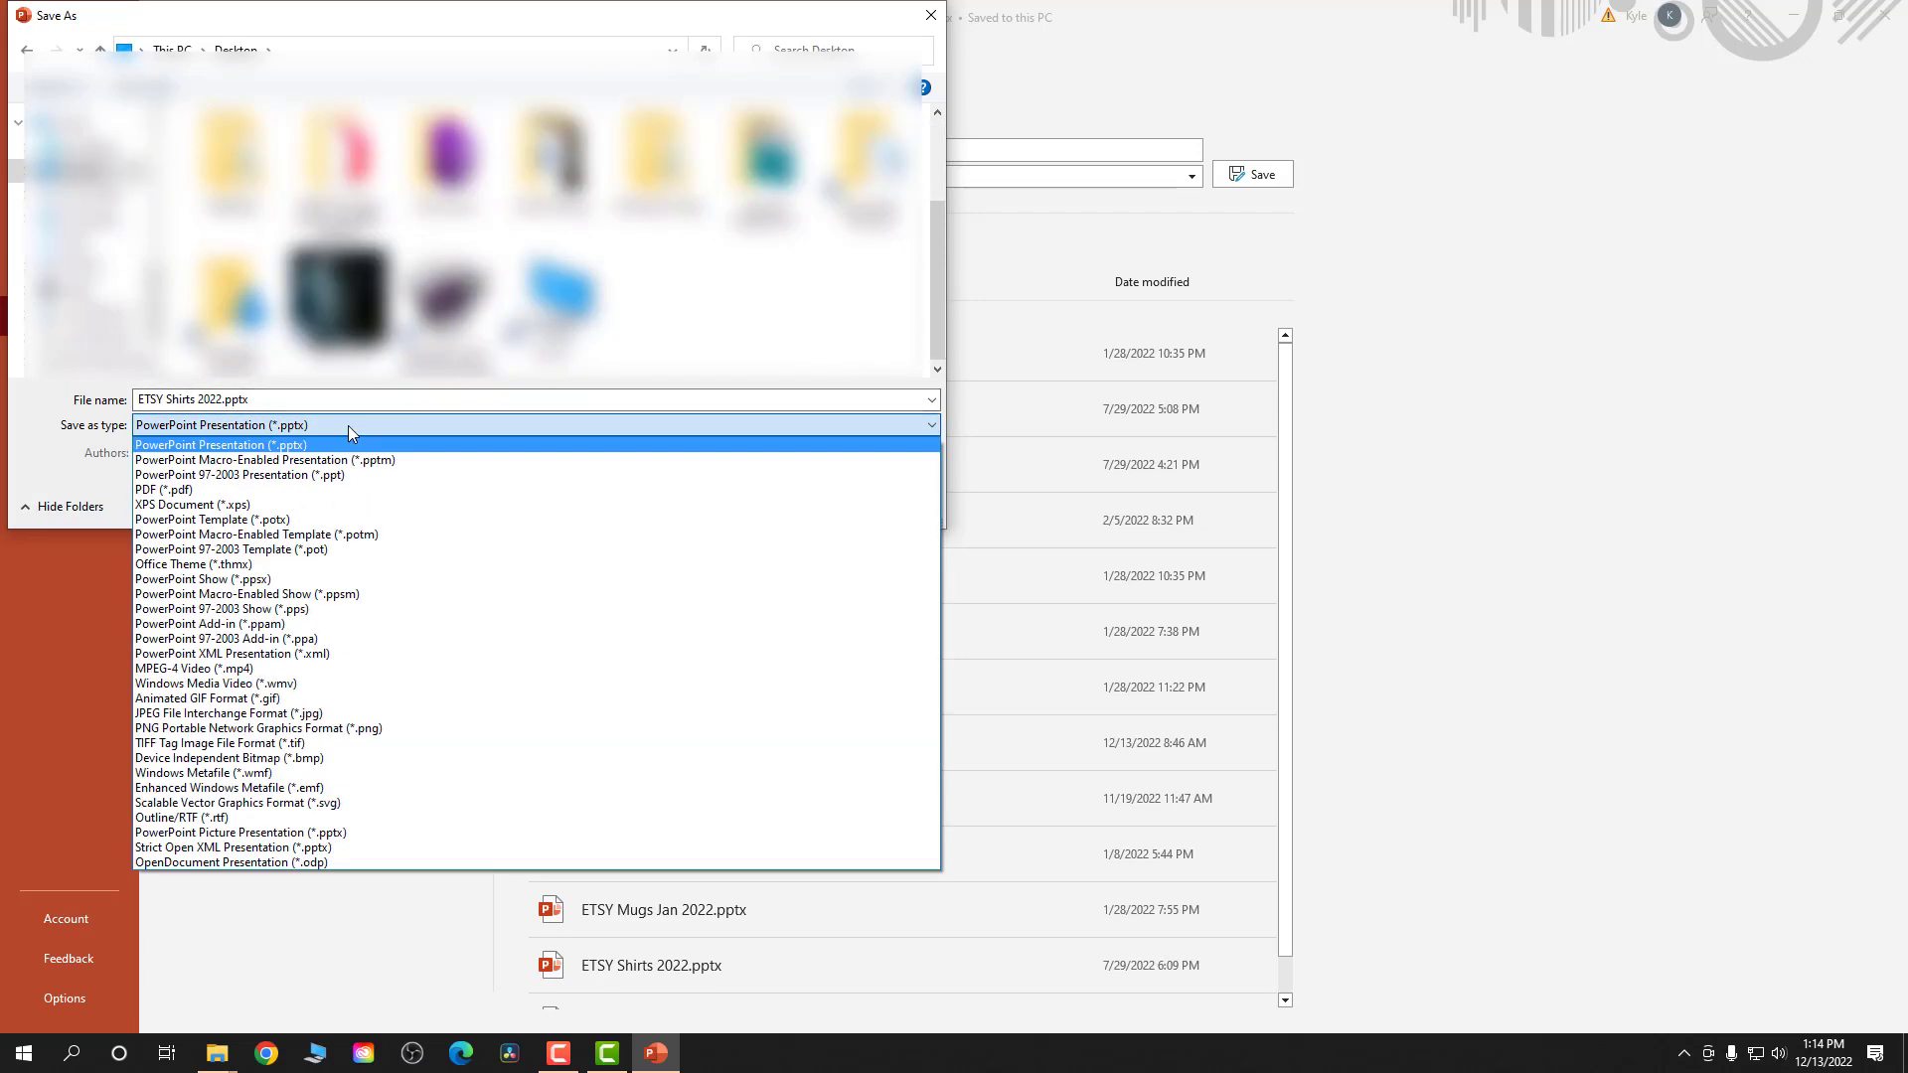
{"action": "left_click", "coordinate": [388, 733]}
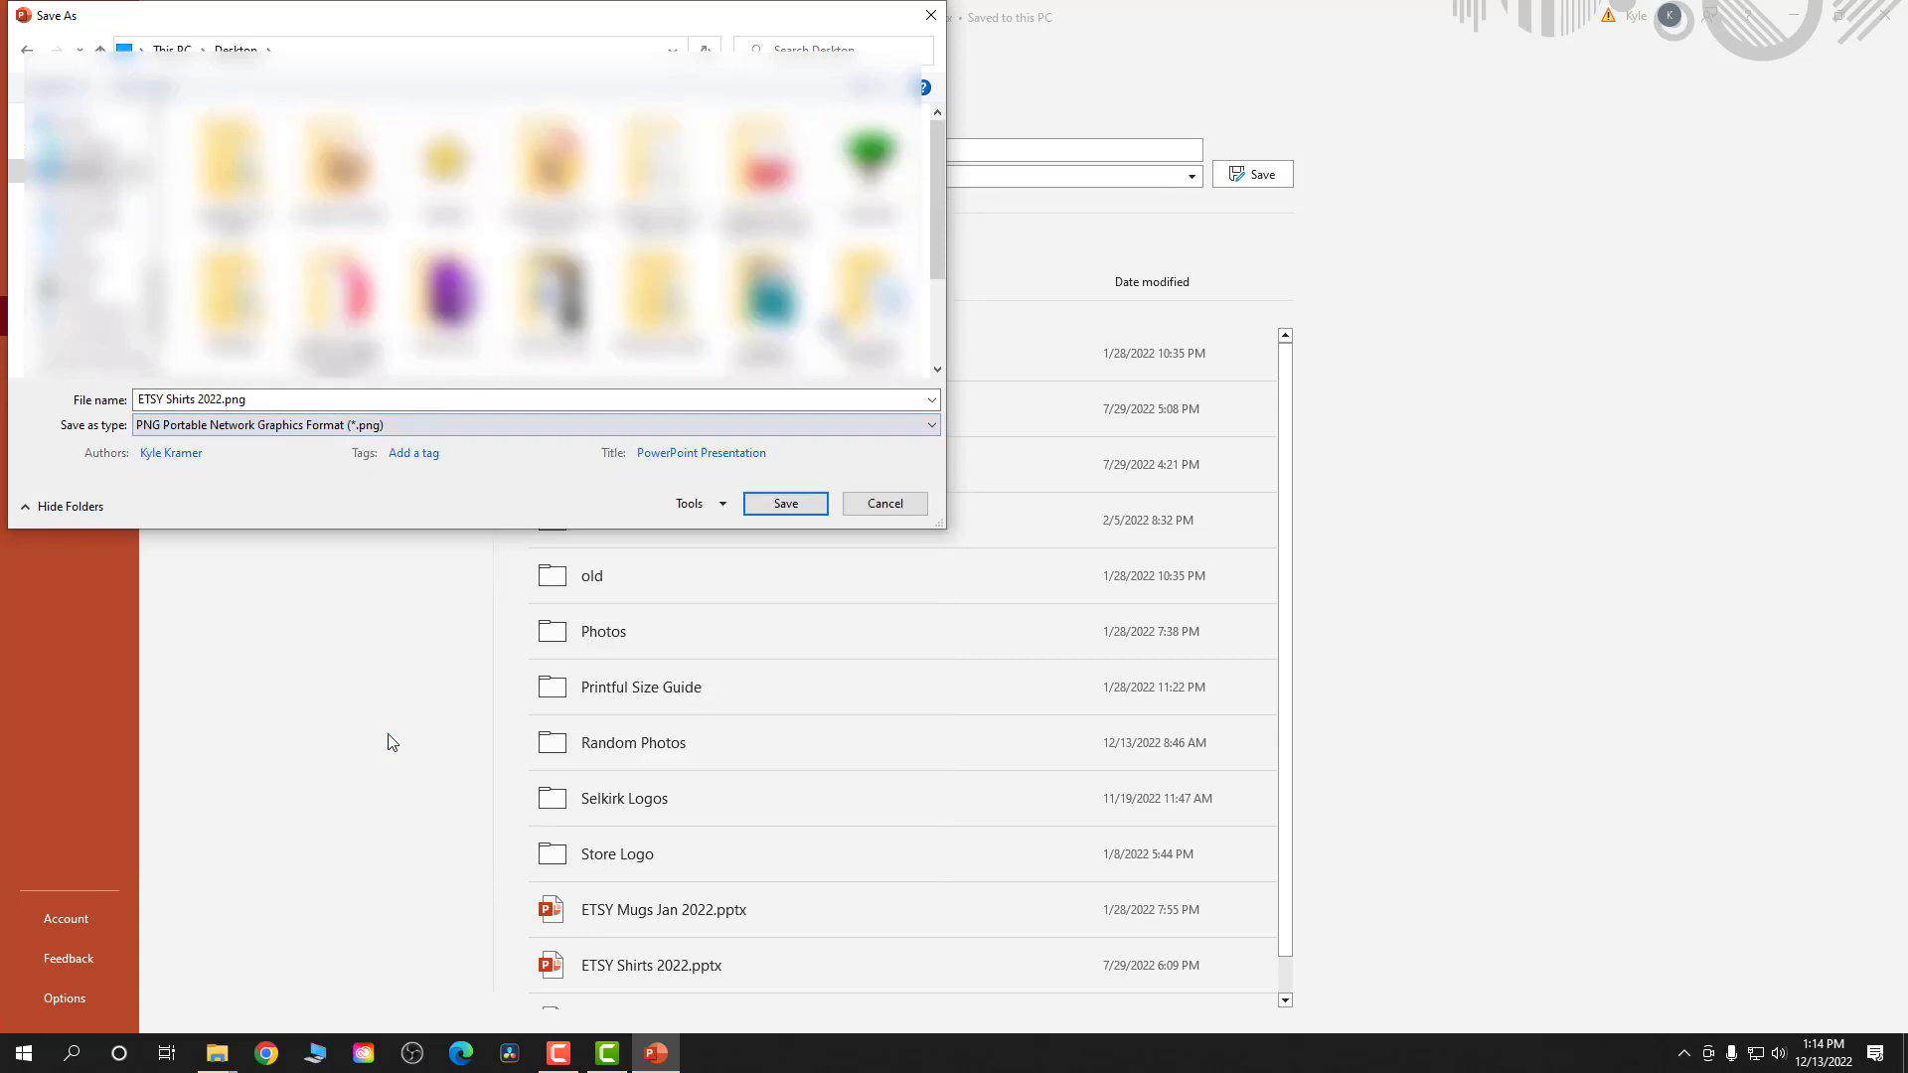
{"action": "left_click", "coordinate": [794, 504]}
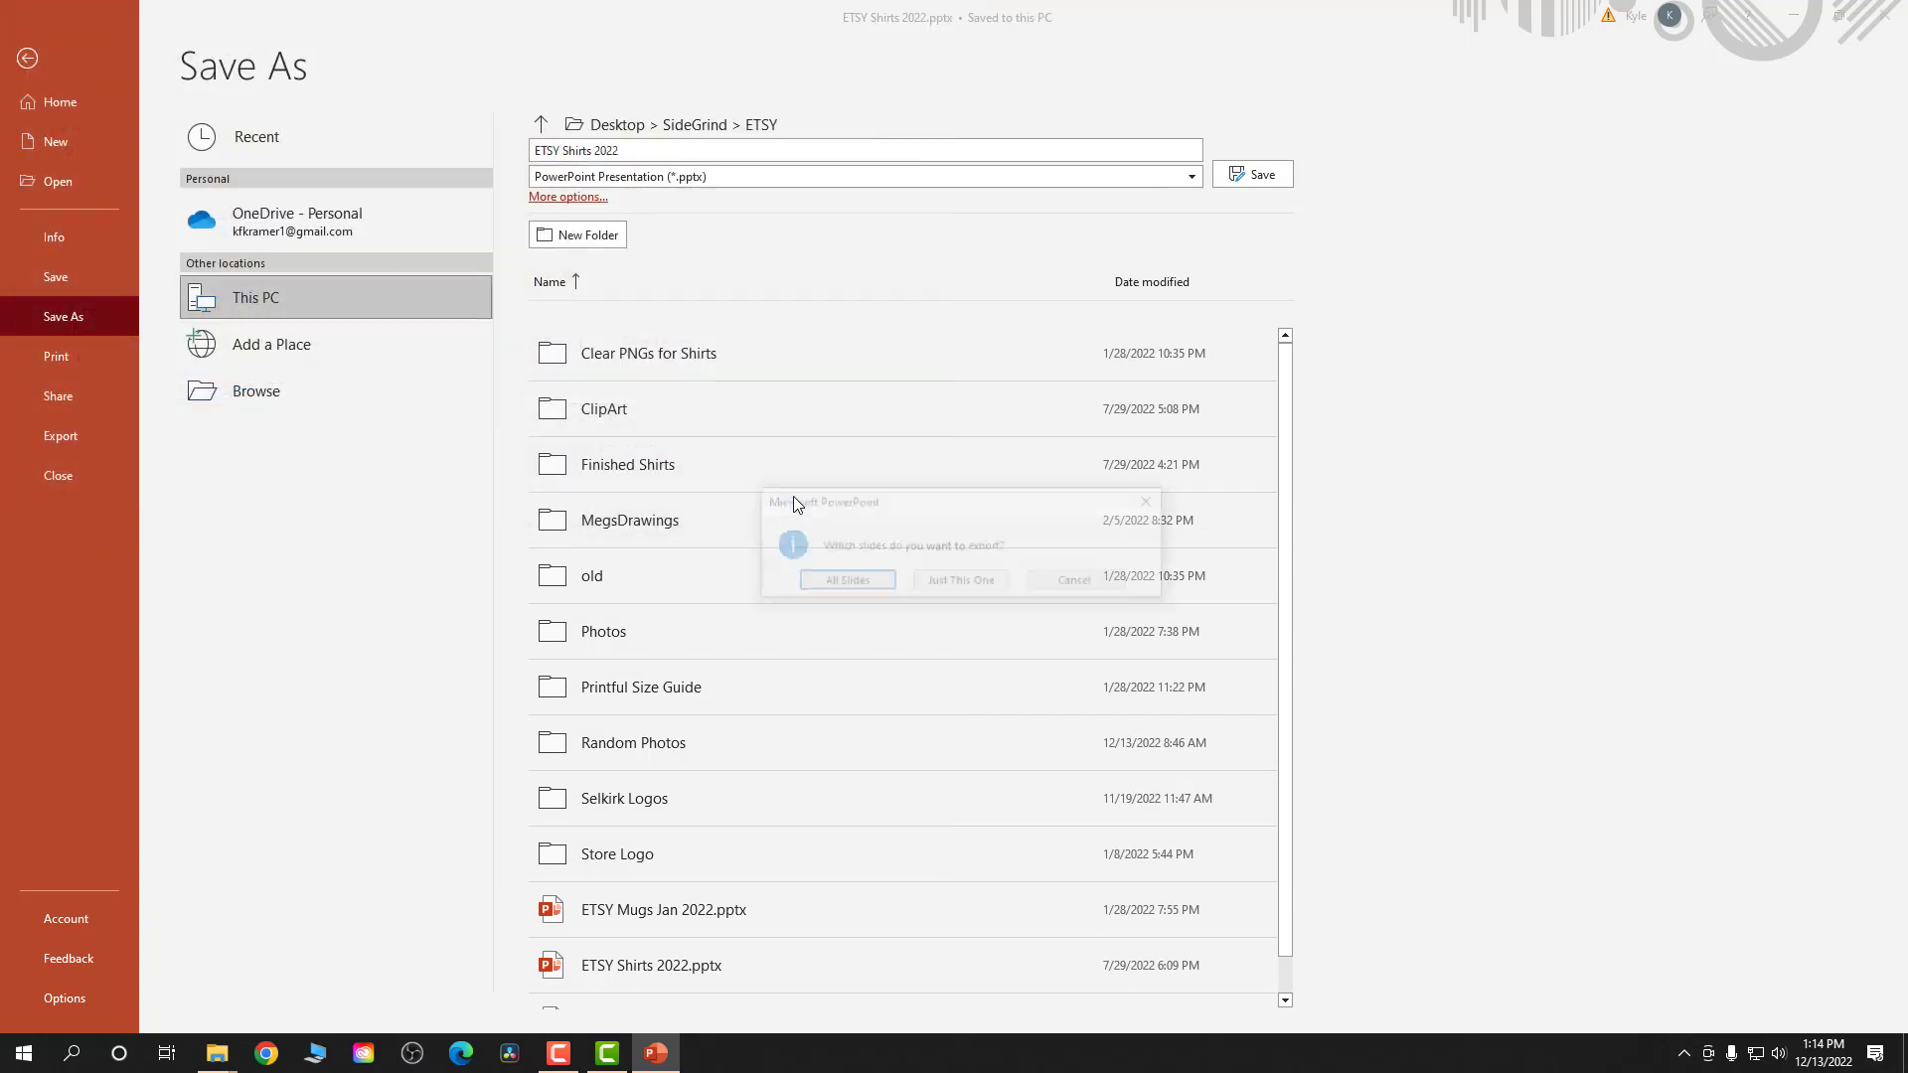
{"action": "left_click", "coordinate": [984, 584]}
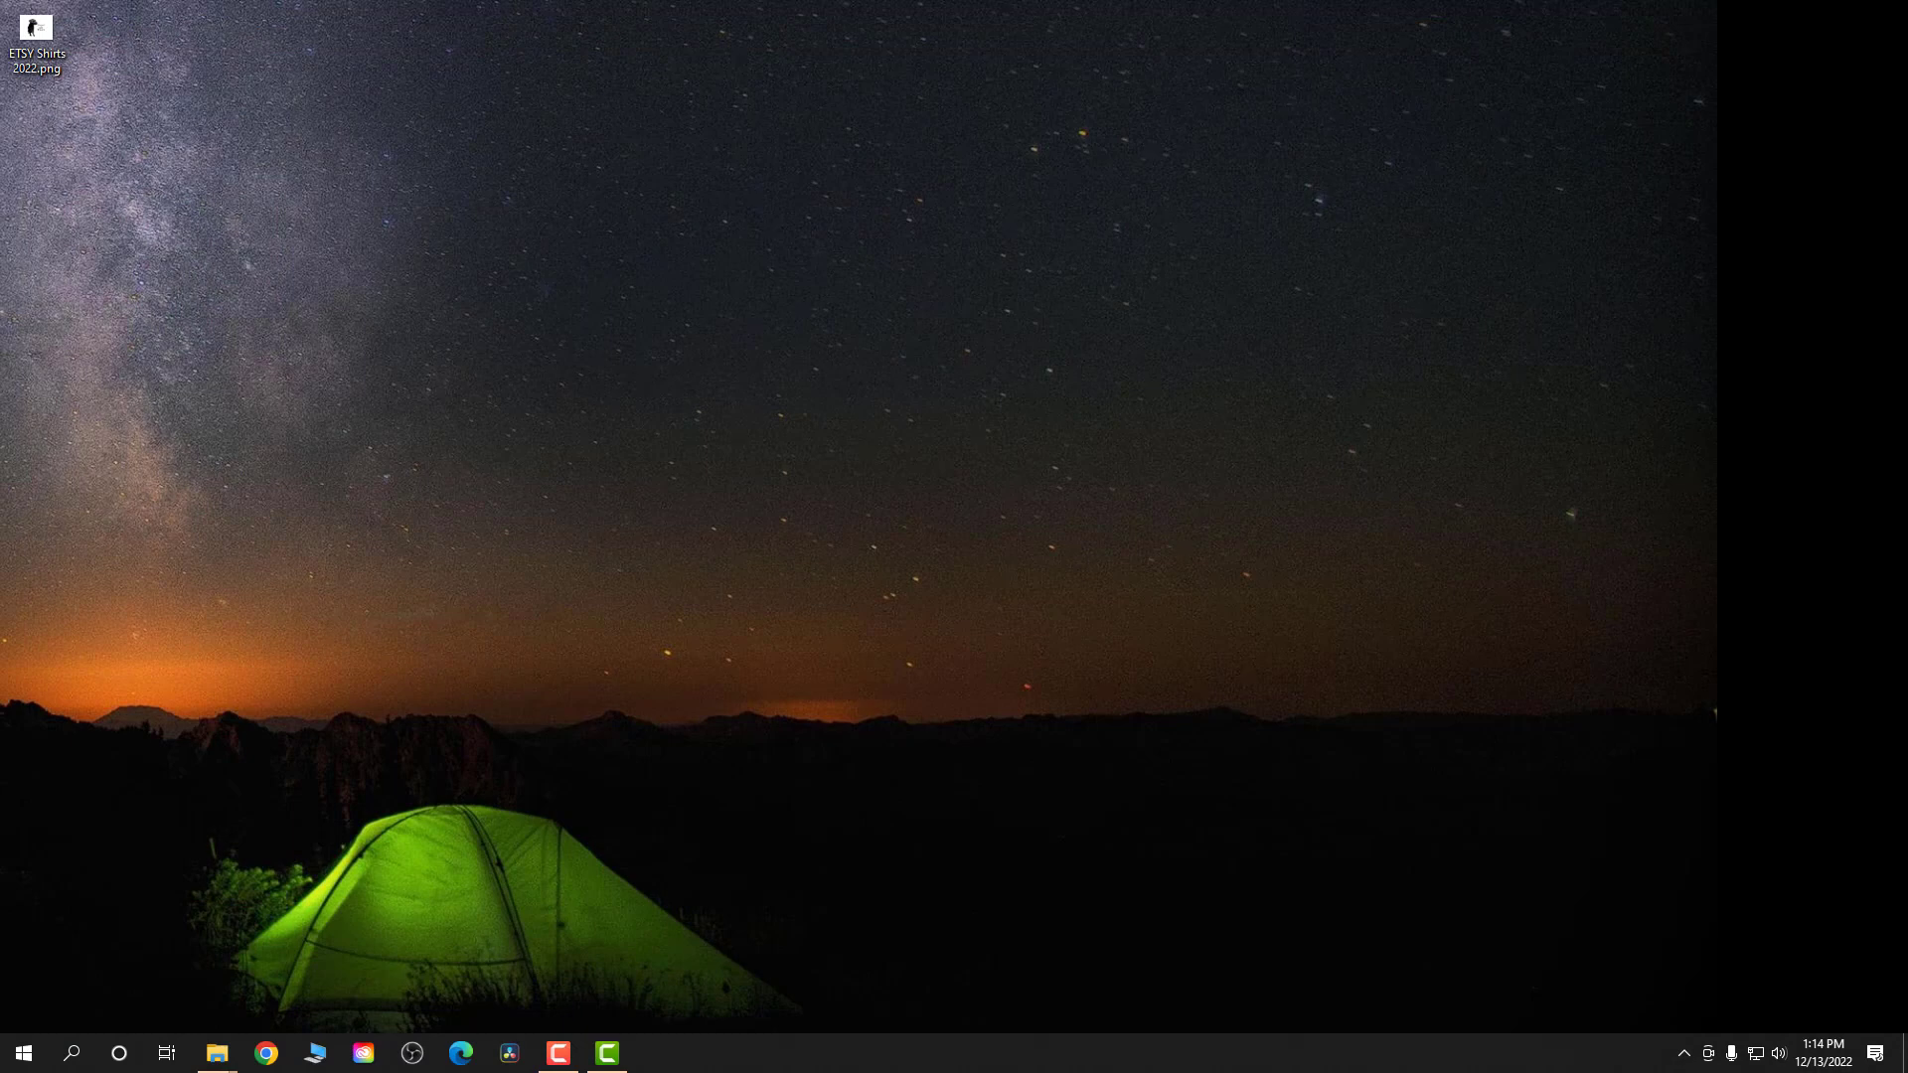
{"action": "double_click", "coordinate": [38, 135]}
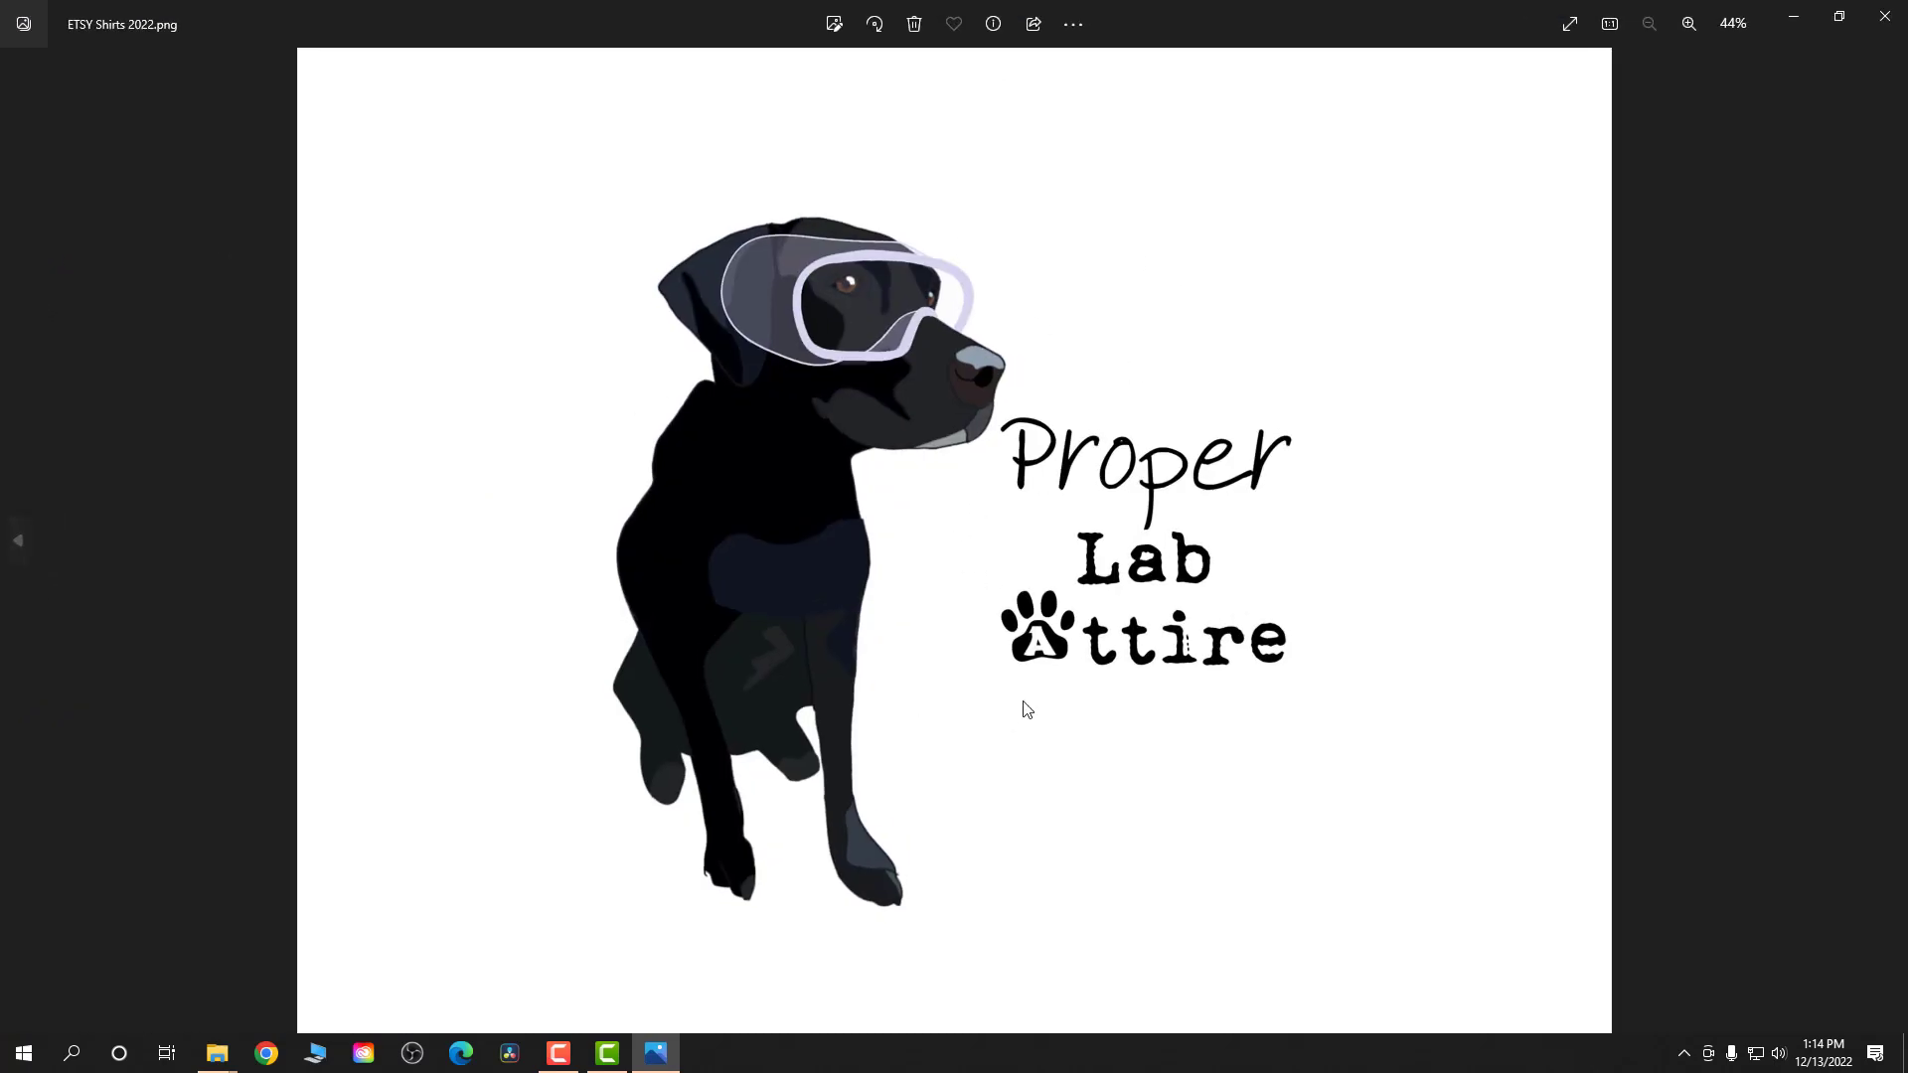
{"action": "scroll", "coordinate": [1005, 503], "scroll_direction": "up", "scroll_amount": 5}
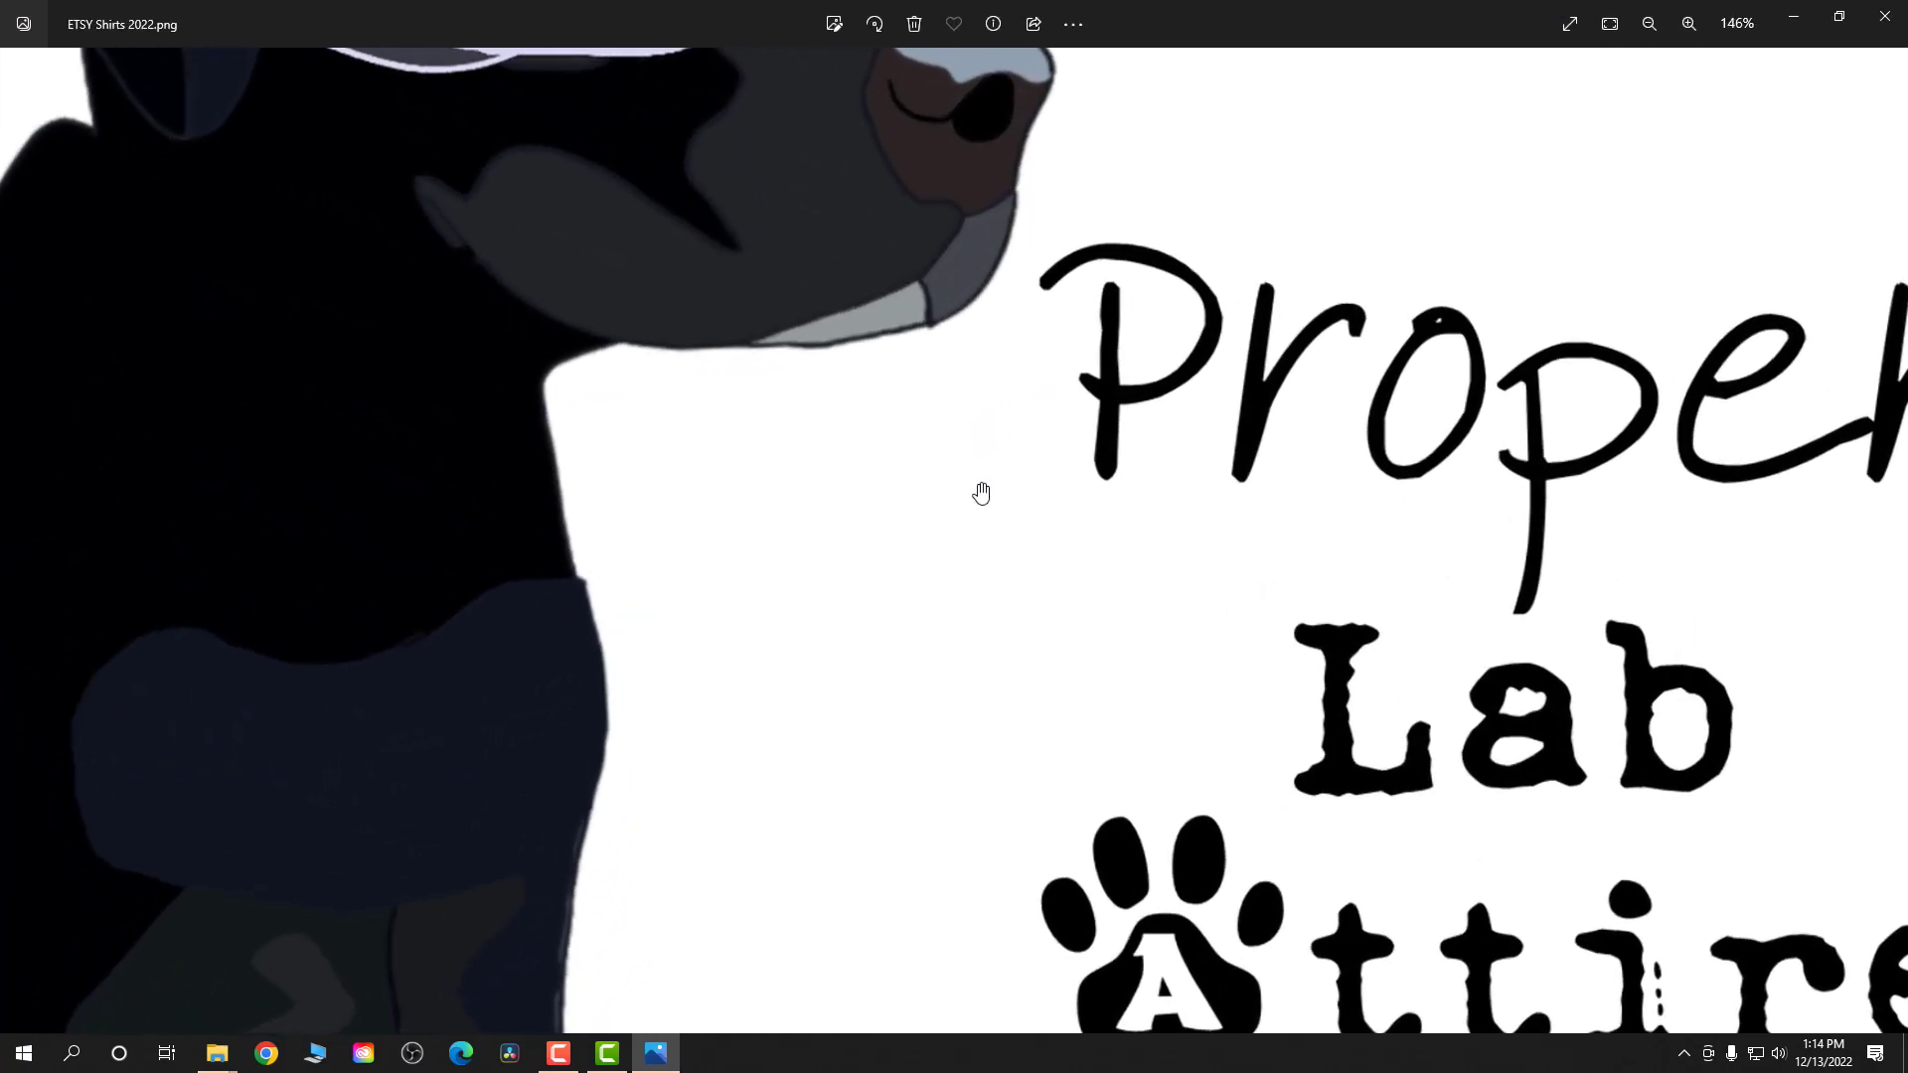